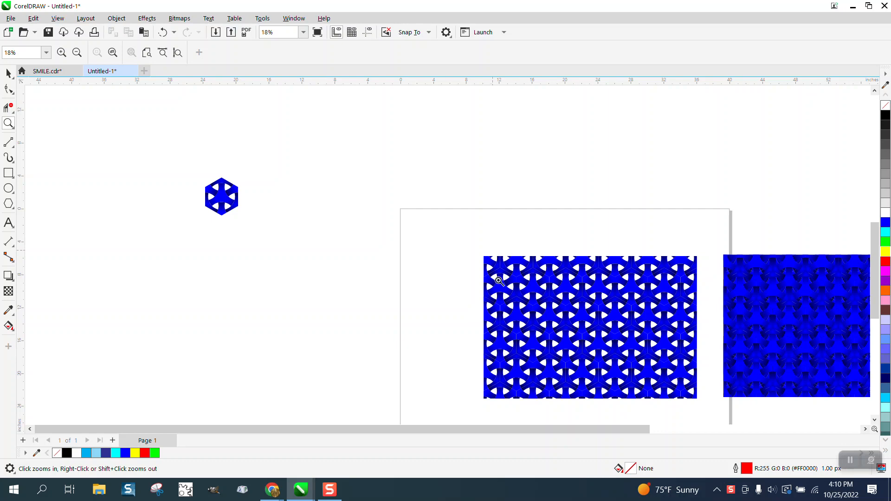
Step: Examine the open weave pattern and the denser blue weave pattern beside it up close
drag(494, 257, 696, 404)
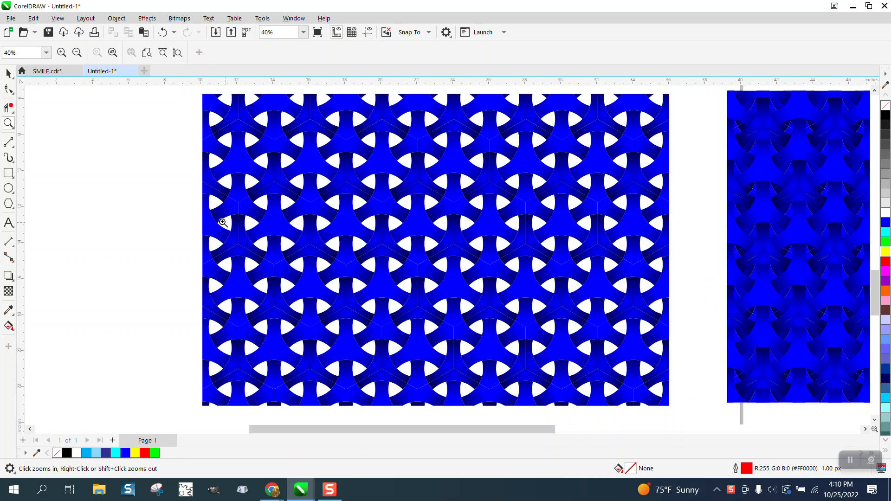
right_click(95, 196)
drag(422, 135, 673, 306)
drag(443, 186, 599, 305)
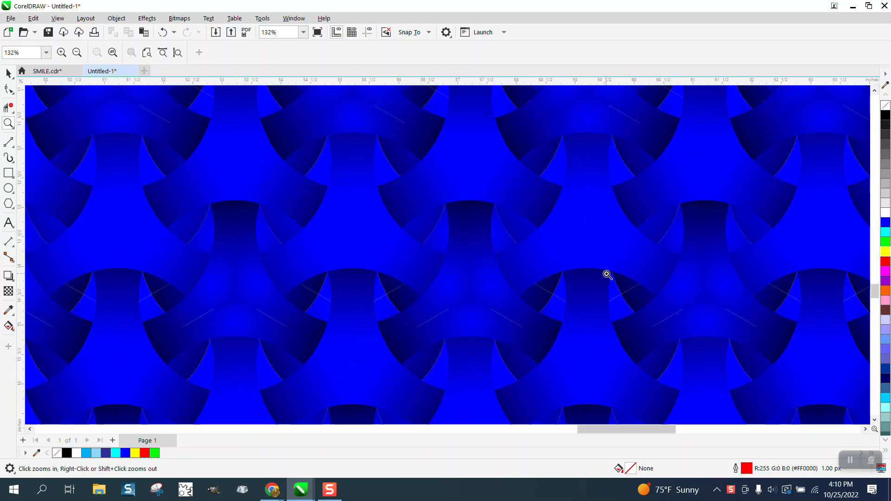
scroll(606, 274, down, 3)
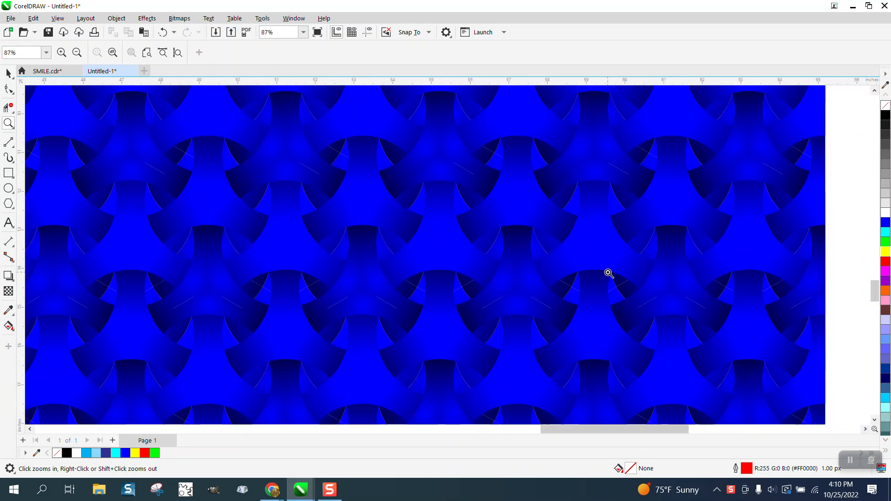
scroll(609, 273, down, 4)
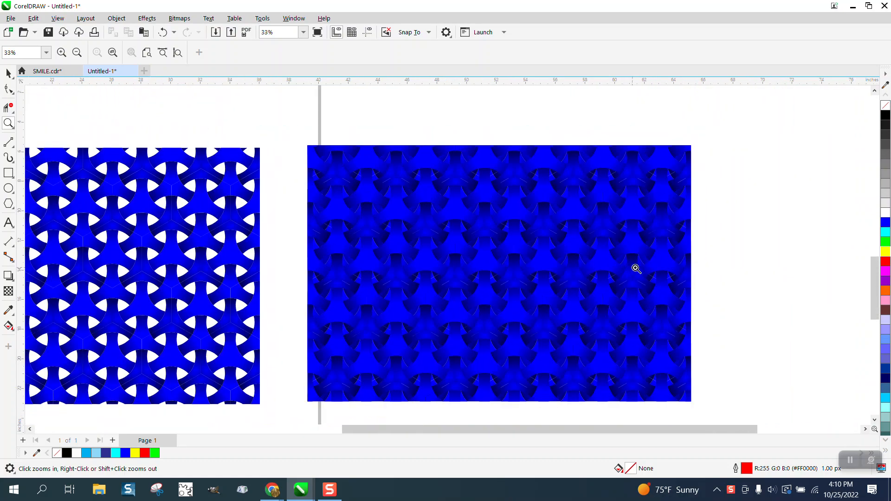
scroll(722, 268, down, 1)
Step: Move the open weave pattern off the page beyond the dense one, and place the small blue hexagon in the page's upper-left area
click(8, 73)
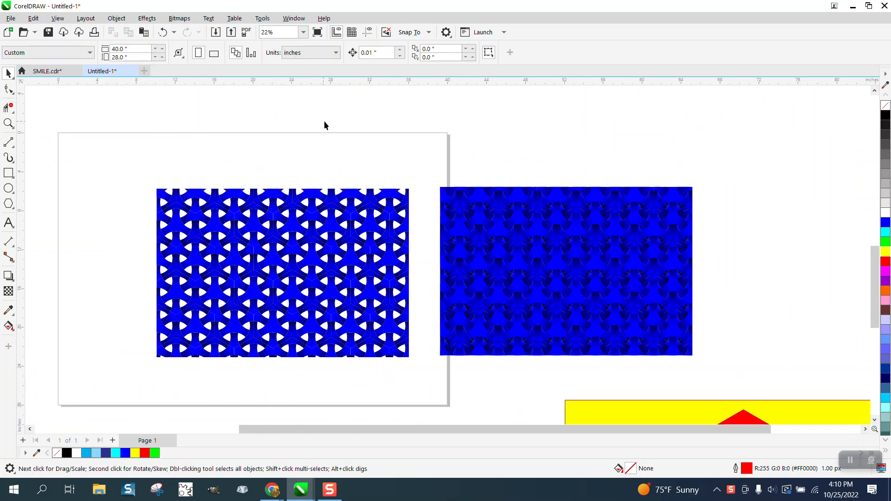
scroll(323, 122, down, 2)
drag(336, 200, 706, 185)
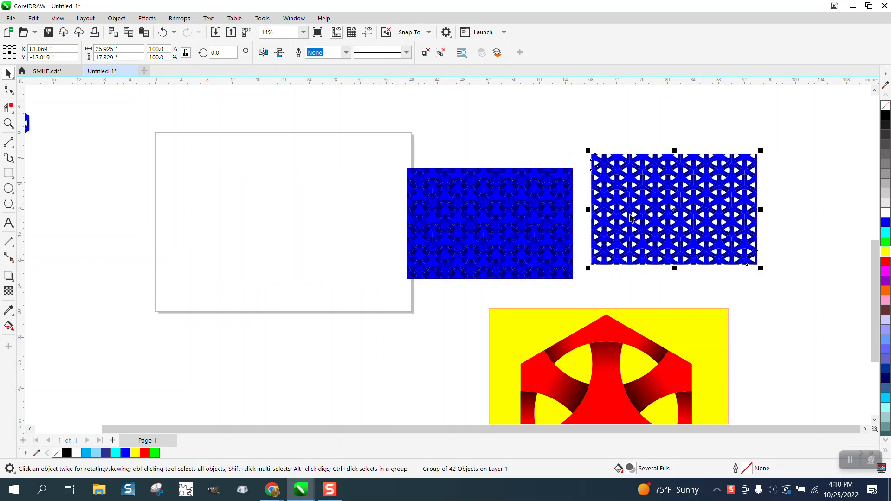
scroll(584, 214, down, 1)
drag(162, 151, 297, 176)
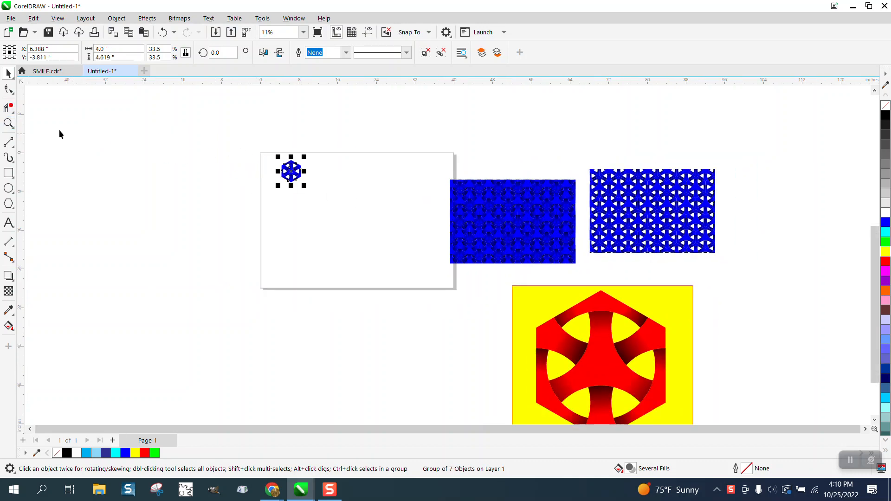
Step: Shift the blue hexagon slightly down and set its width to 3 inches with proportions locked
click(8, 123)
drag(268, 151, 340, 199)
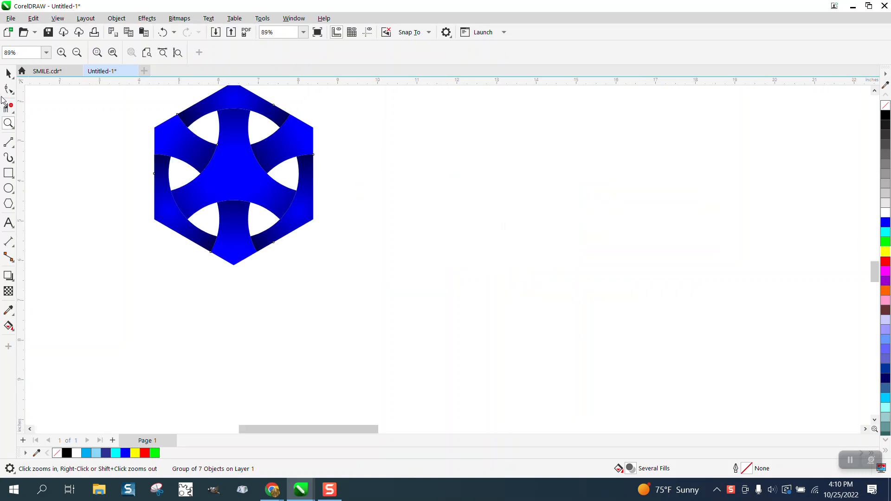
click(8, 73)
drag(244, 147, 246, 175)
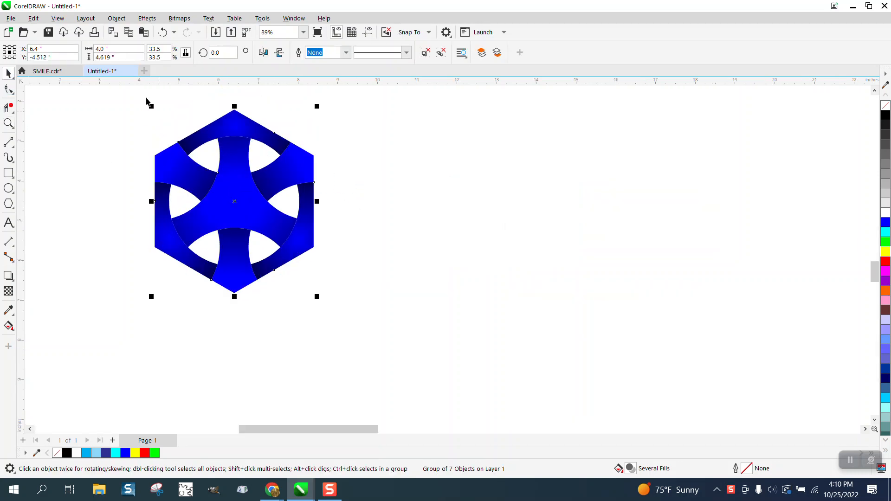
click(116, 57)
click(121, 48)
click(185, 53)
key(Return)
click(175, 97)
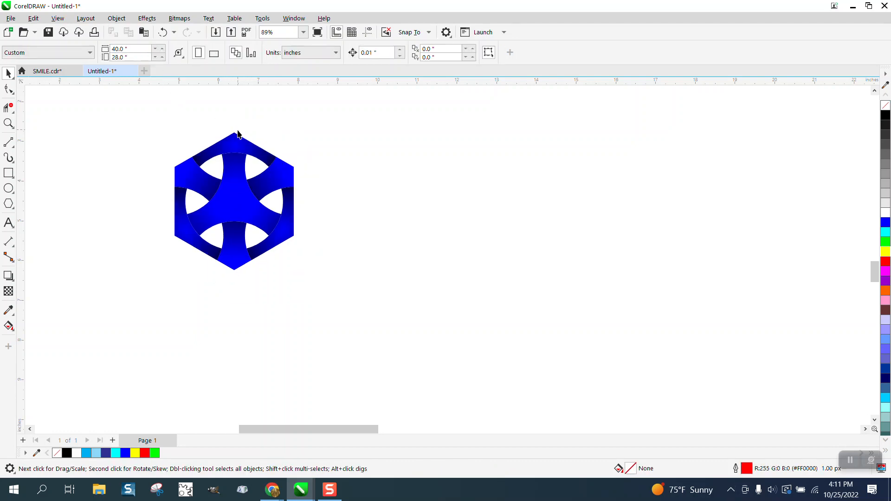
Step: Try placing a duplicate of the hexagon 3 inches to its right
click(238, 137)
click(338, 127)
click(288, 169)
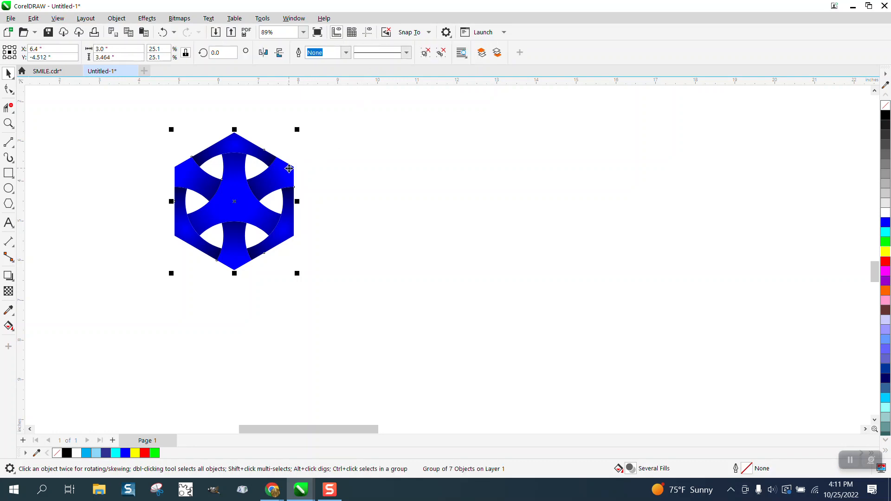
key(ctrl+d)
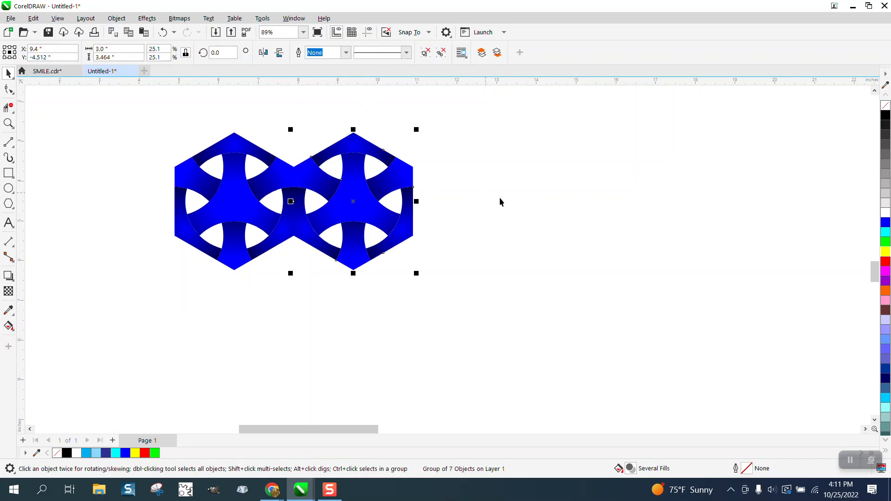
Step: Inspect the seam between the two hexagons and delete the duplicate
click(8, 122)
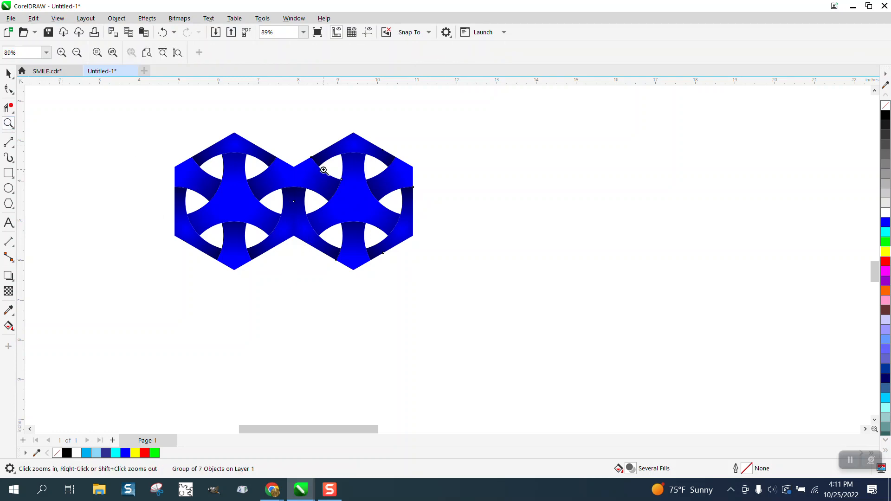
drag(283, 161, 313, 206)
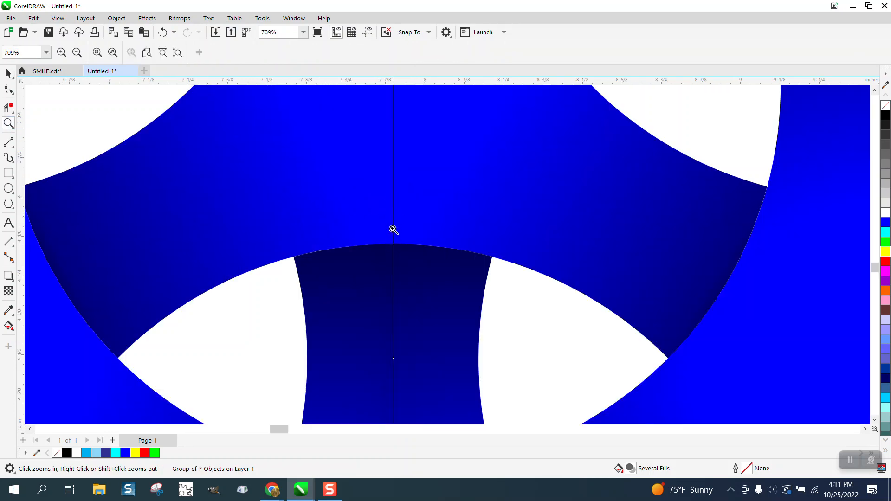
scroll(390, 227, down, 5)
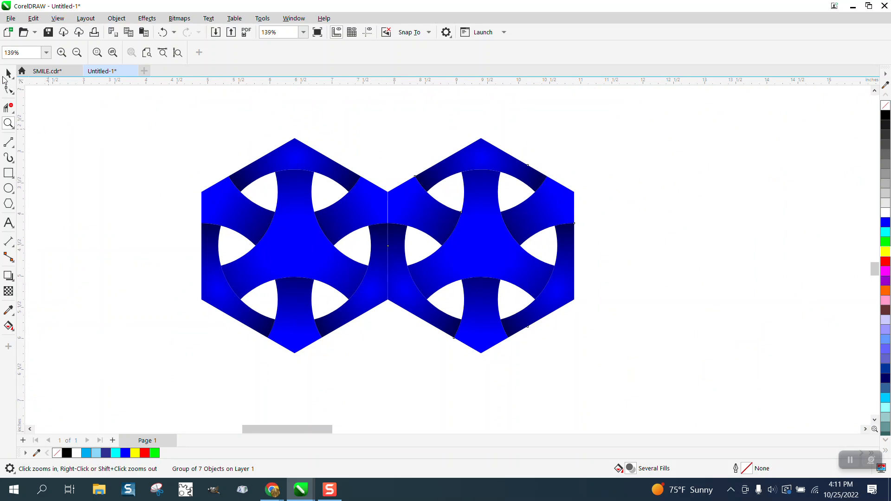
click(7, 74)
key(XF86Calculator)
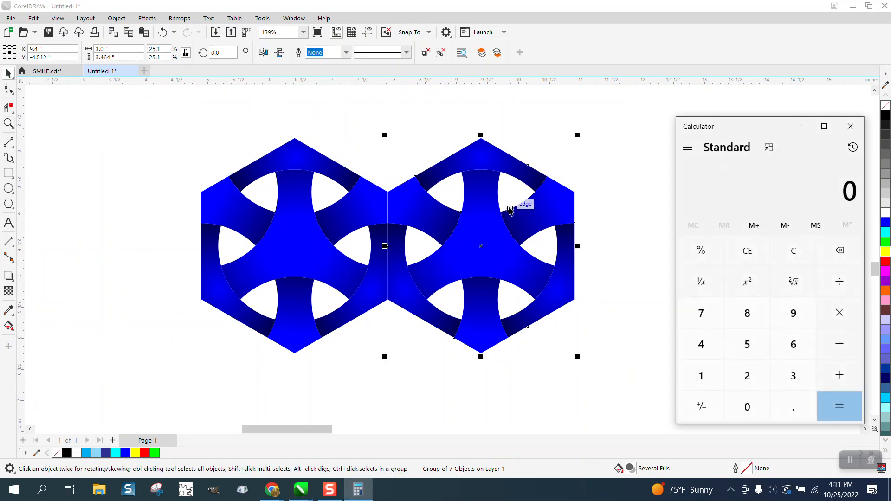
click(851, 127)
key(Delete)
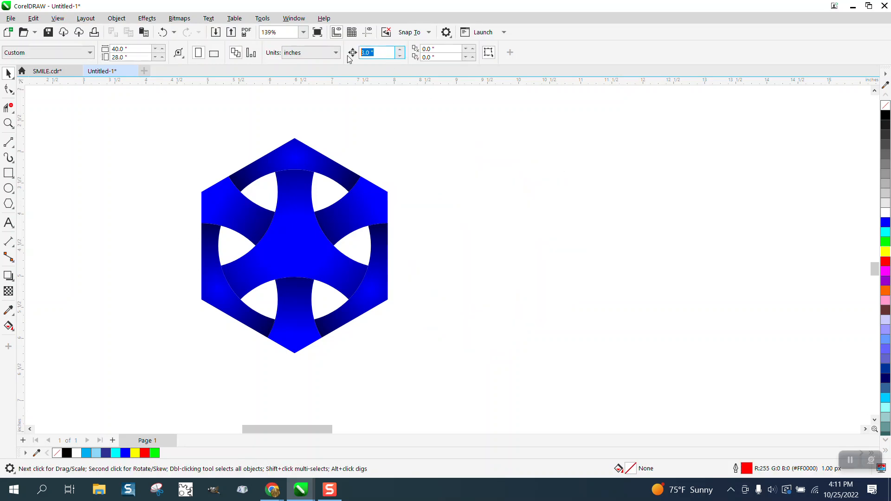
Step: Set the nudge distance to 2.99 inches and place a copy of the hexagon one nudge to the right
text(2.99)
click(311, 159)
key(plus)
key(Right)
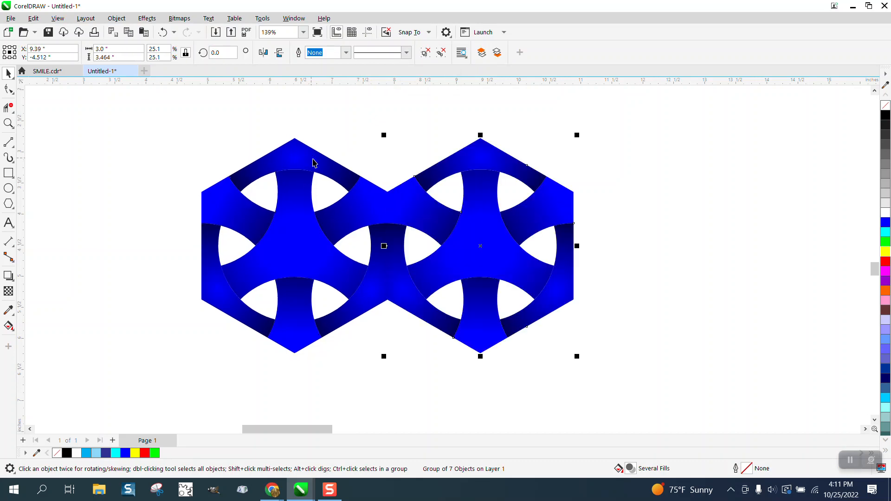
Step: Add further hexagon copies at the same spacing to the right until the row holds eight hexagons
scroll(309, 181, down, 1)
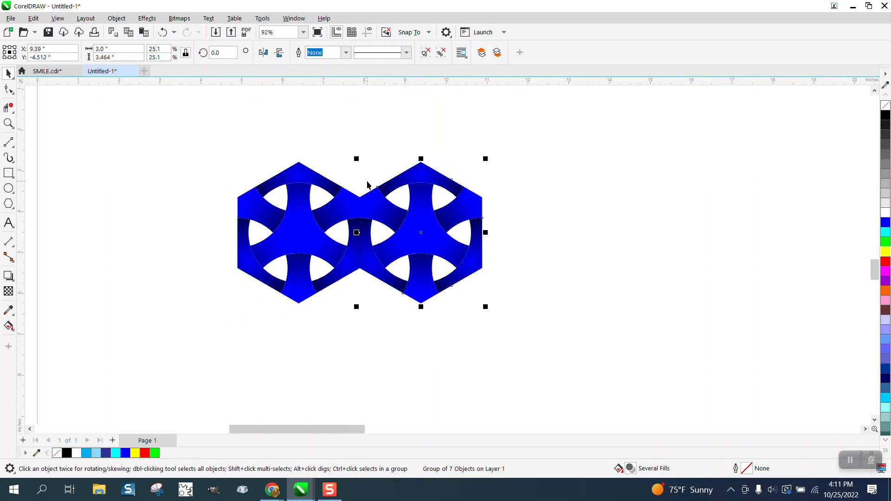
key(plus)
key(Right)
key(plus)
key(Right)
key(plus)
key(Right)
key(plus)
key(Right)
scroll(236, 115, down, 2)
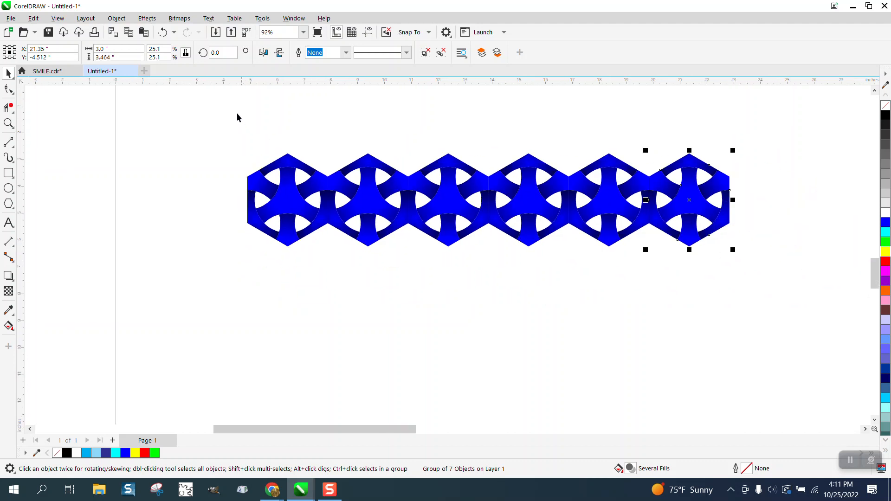
key(plus)
key(Right)
key(plus)
key(Right)
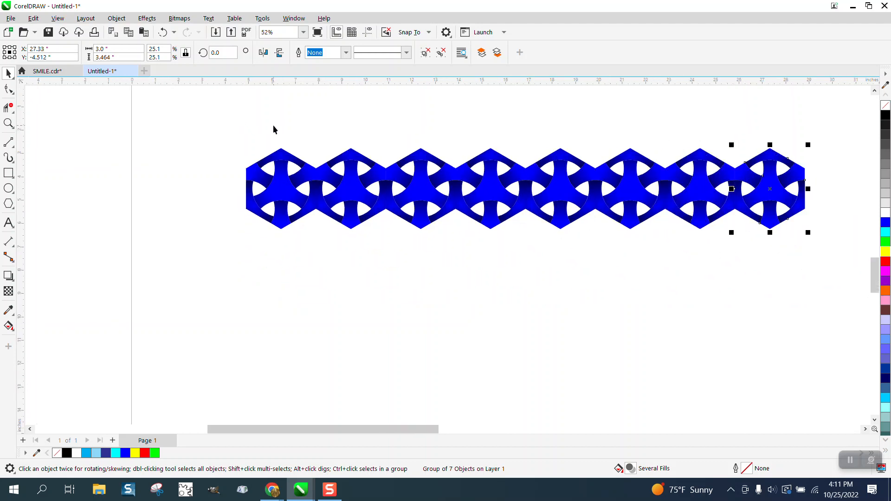
Step: Group the eight-hexagon row and place a copy below it, shifted half a hexagon to the left so the rows interlock
drag(232, 127, 826, 268)
key(ctrl+g)
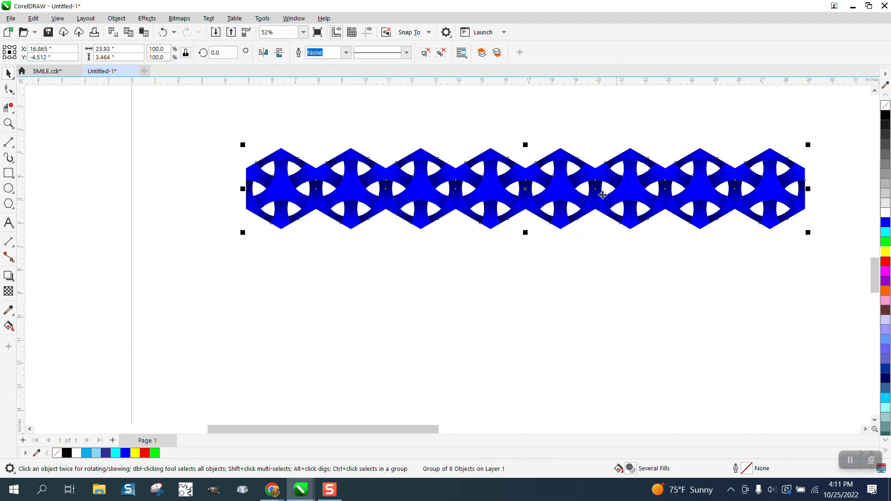
drag(561, 149, 525, 211)
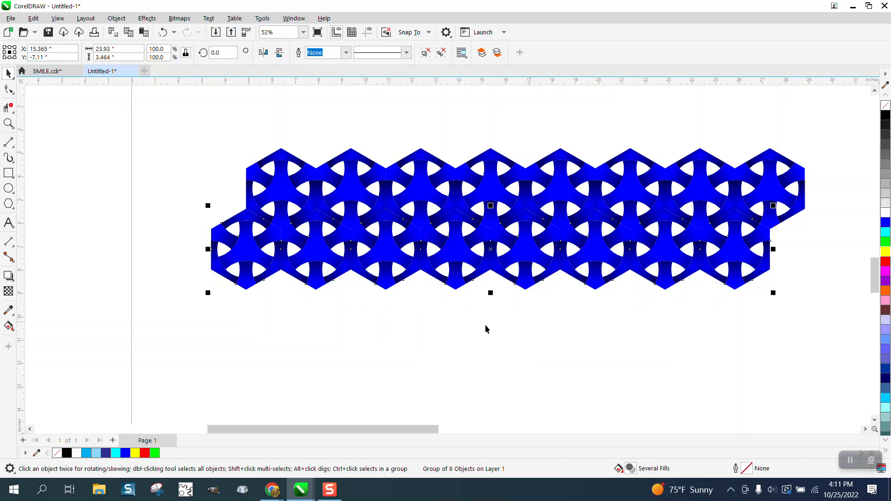
Step: Repeat the row duplication until seven staggered rows of hexagons are stacked
scroll(277, 132, down, 2)
key(ctrl+r)
key(ctrl+r)
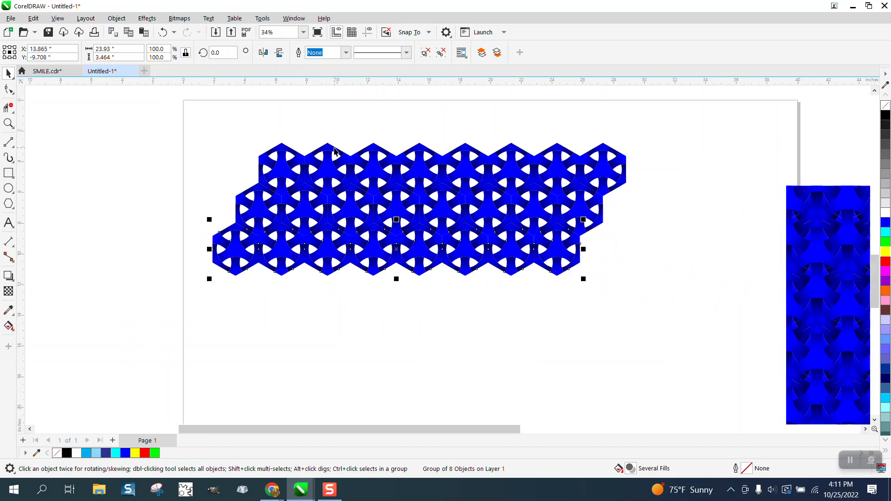
key(ctrl+r)
key(ctrl+r)
key(ctrl+r)
scroll(334, 151, down, 1)
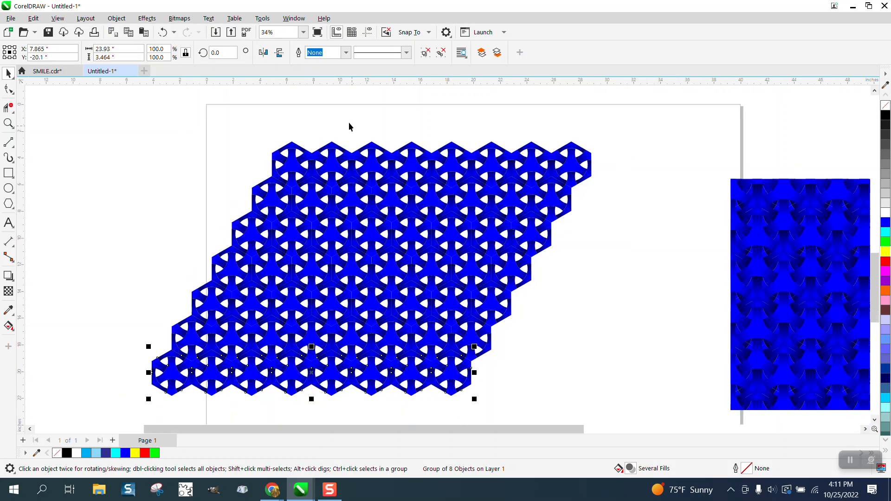
Step: Delete the four lowest hexagon rows, keeping only the top three
drag(188, 238, 560, 369)
key(Delete)
click(363, 332)
key(Delete)
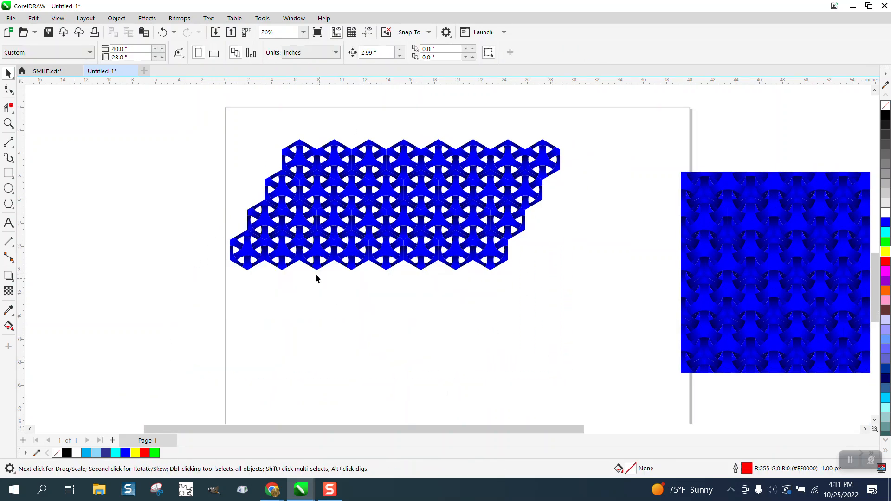
drag(213, 227, 623, 291)
key(Delete)
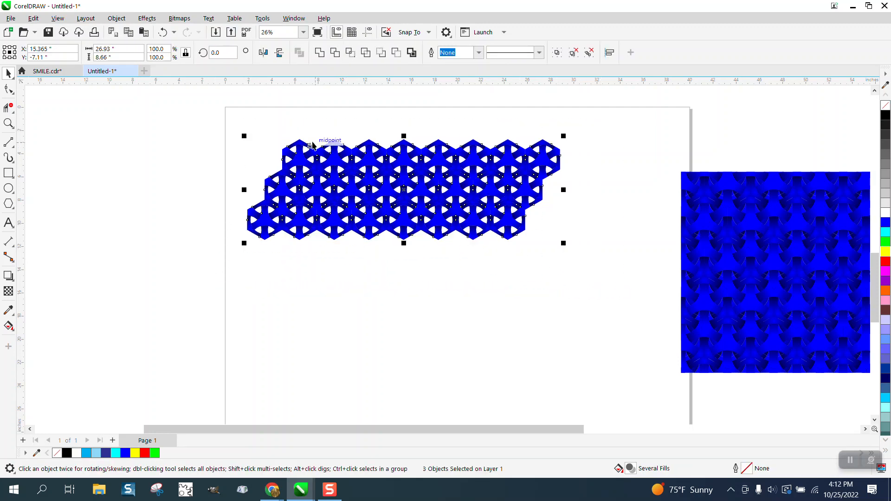
Step: Copy the three-row block into place below the original, shifted right to interlock, and repeat the duplication once for nine rows
drag(301, 149, 318, 235)
key(ctrl+r)
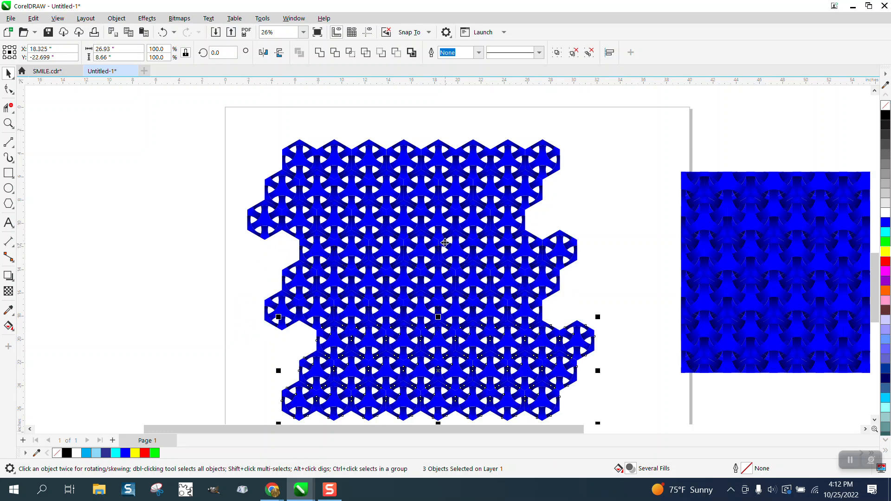
scroll(416, 211, down, 1)
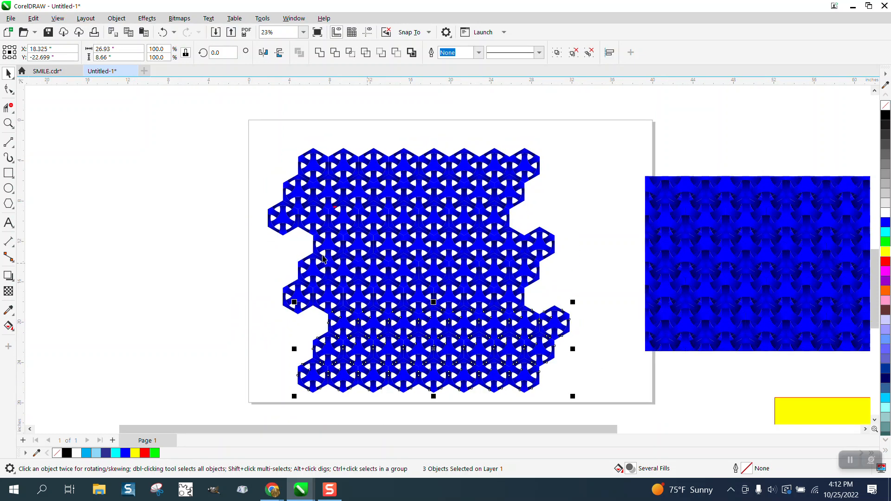
click(263, 237)
Step: Group all nine hexagon rows into one object and center the group on the page
scroll(262, 195, down, 2)
drag(255, 149, 296, 248)
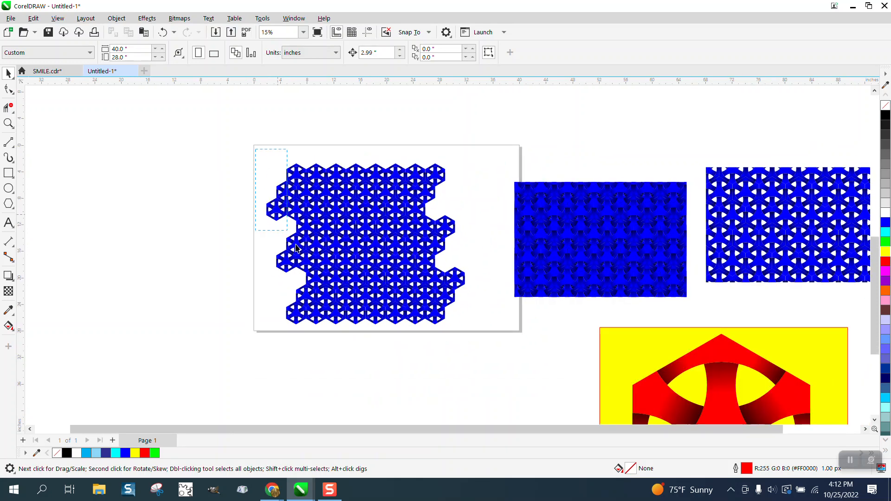
drag(480, 343, 480, 345)
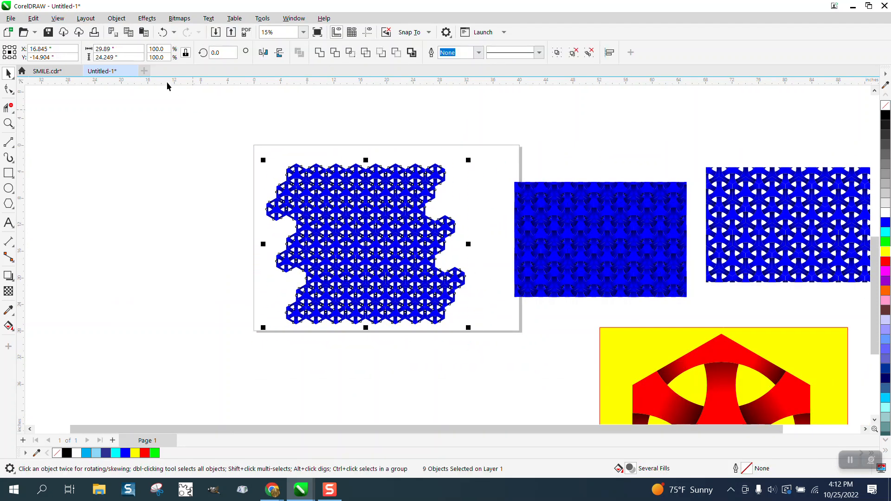
click(120, 20)
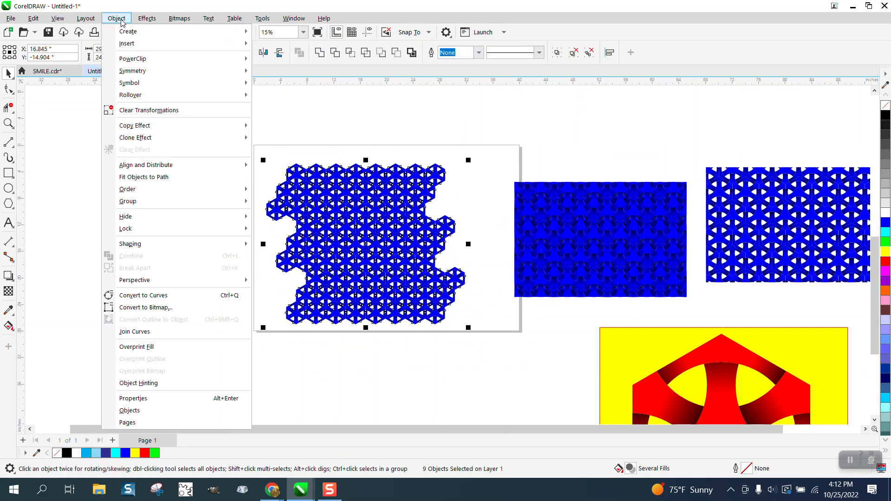
mouse_move(134, 201)
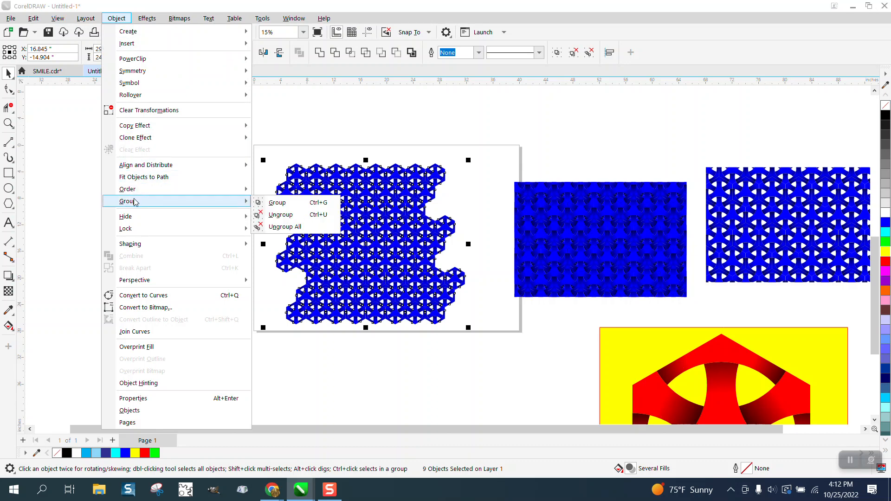
click(274, 204)
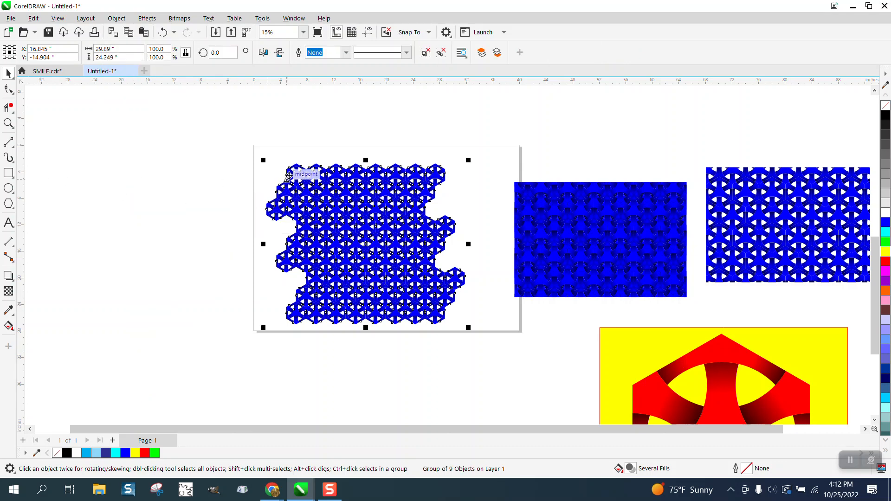
key(p)
Step: Draw a square over the hexagon pattern, center it on the page, and scale it down to about 15.6 inches
click(8, 173)
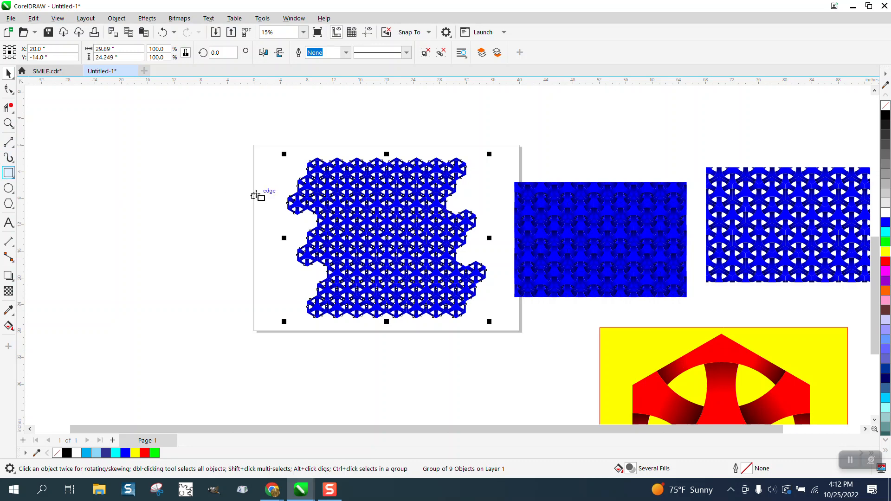
drag(222, 164, 264, 298)
key(p)
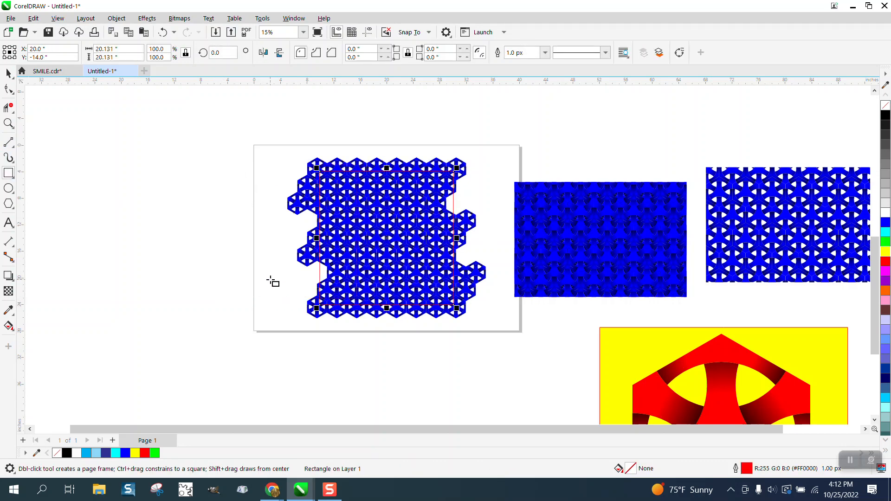
click(8, 73)
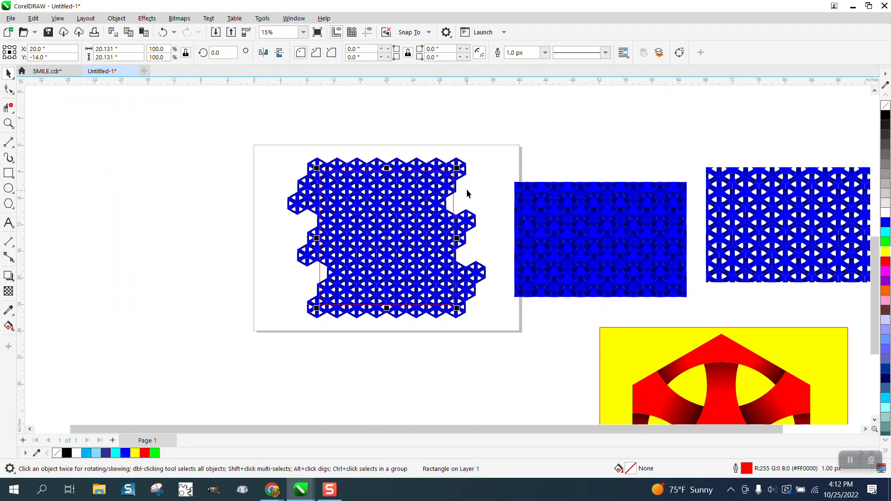
drag(457, 168, 442, 174)
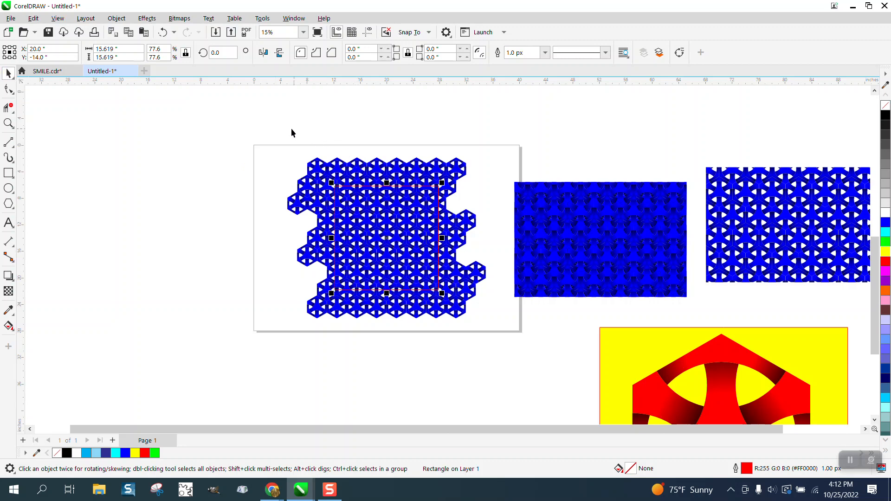
Step: Intersect the square with the hexagon group and pull the resulting square piece off the page to the left
drag(291, 132, 497, 343)
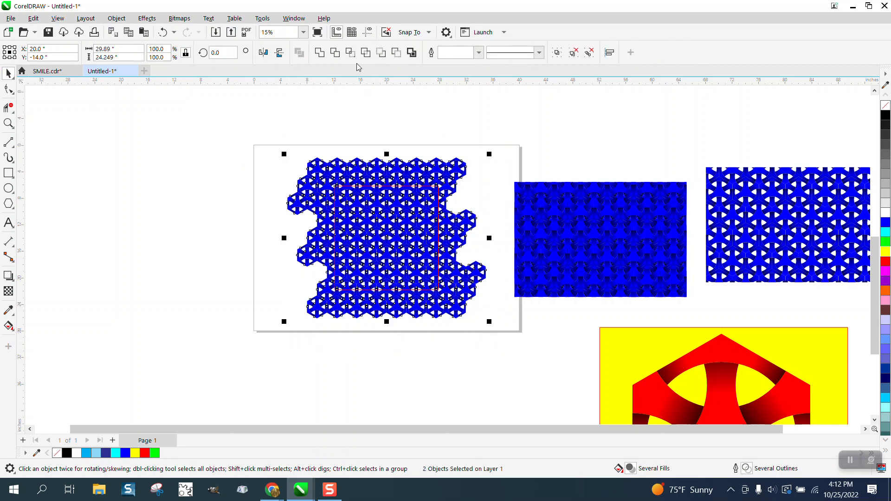
click(353, 55)
drag(371, 235, 199, 224)
Step: Delete the square and the original hexagon group, and move the cropped square pattern onto the page
drag(291, 139, 489, 329)
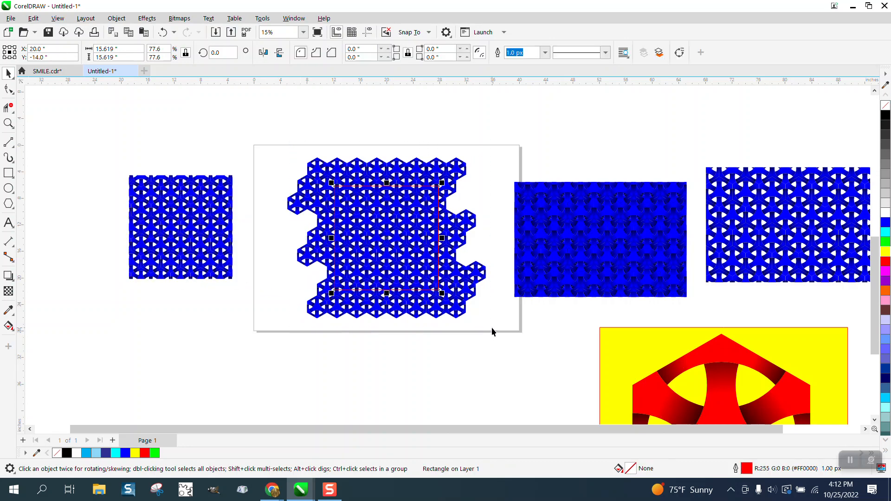
key(Delete)
click(425, 232)
key(Delete)
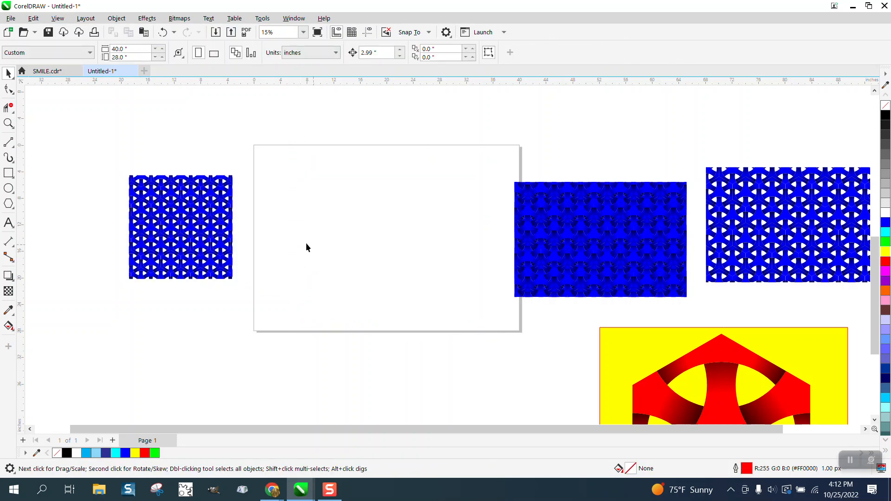
drag(219, 230, 402, 233)
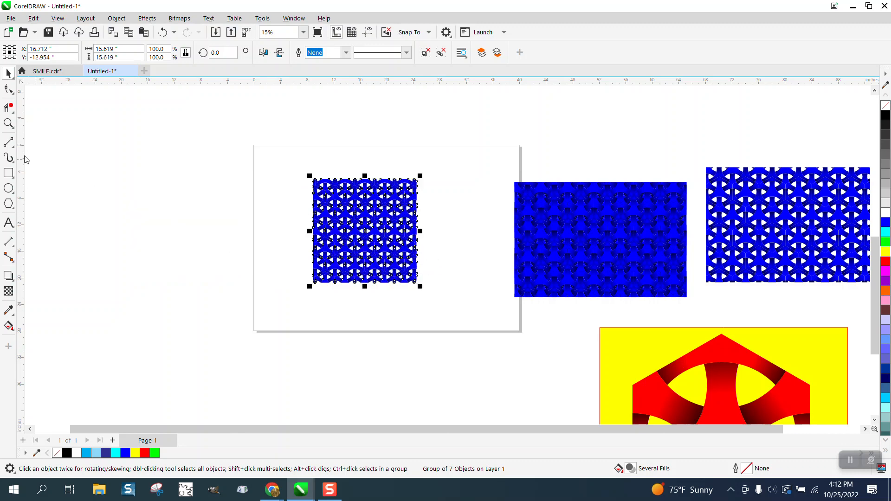
Step: Move the dense blue reference pattern closer to the cropped square pattern
click(8, 124)
drag(438, 293, 472, 309)
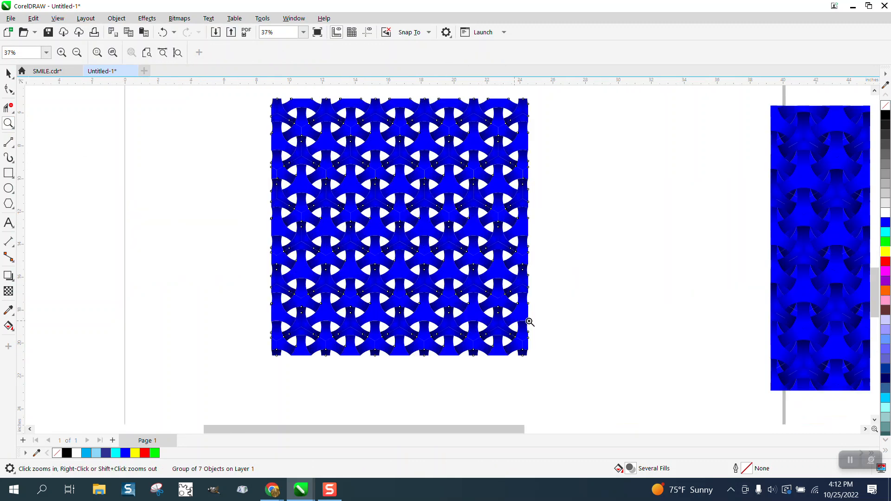
scroll(382, 247, down, 1)
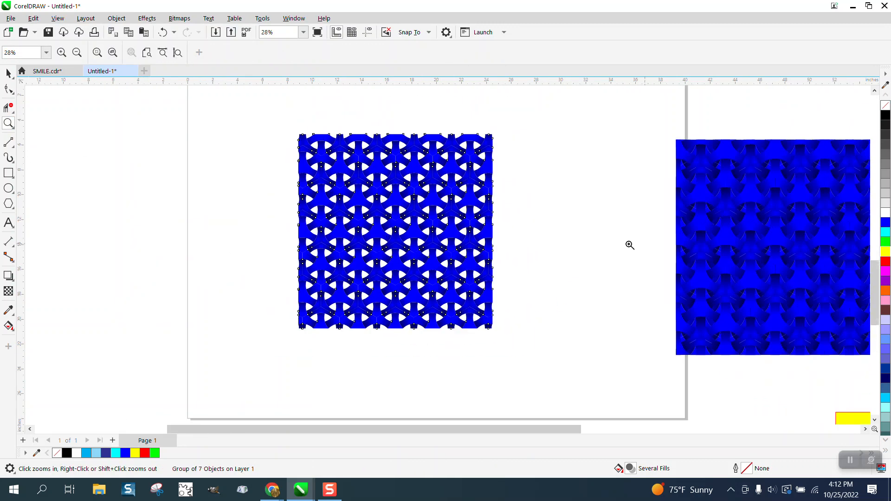
click(7, 74)
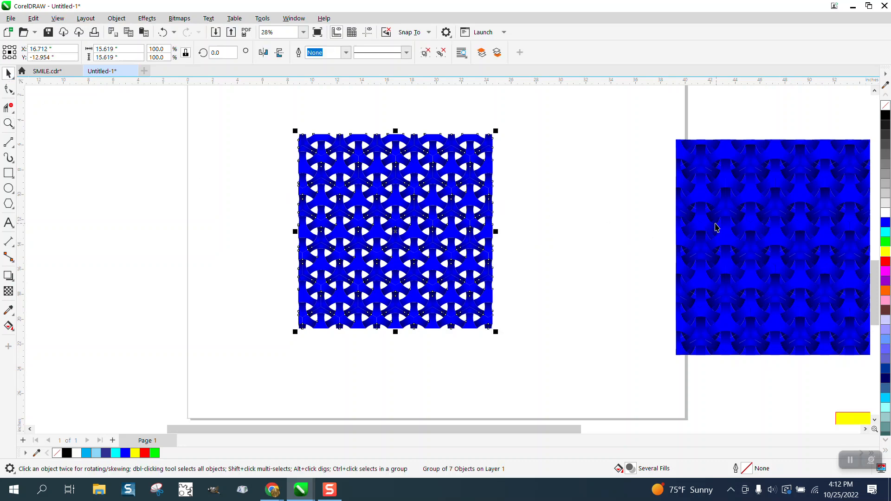
drag(716, 227, 575, 216)
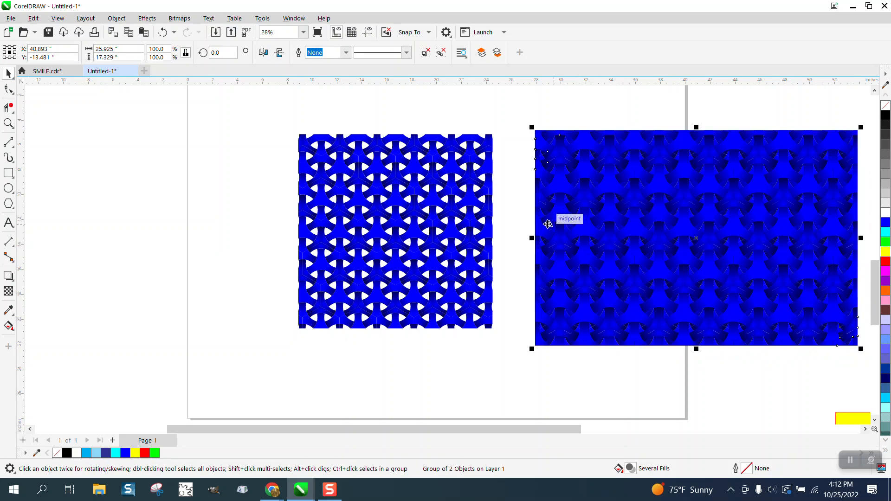
Step: Set the nudge distance to 0.01 inch, duplicate the cropped pattern in place, and nudge the copy down to Y -13.594 to cover the gaps
click(497, 154)
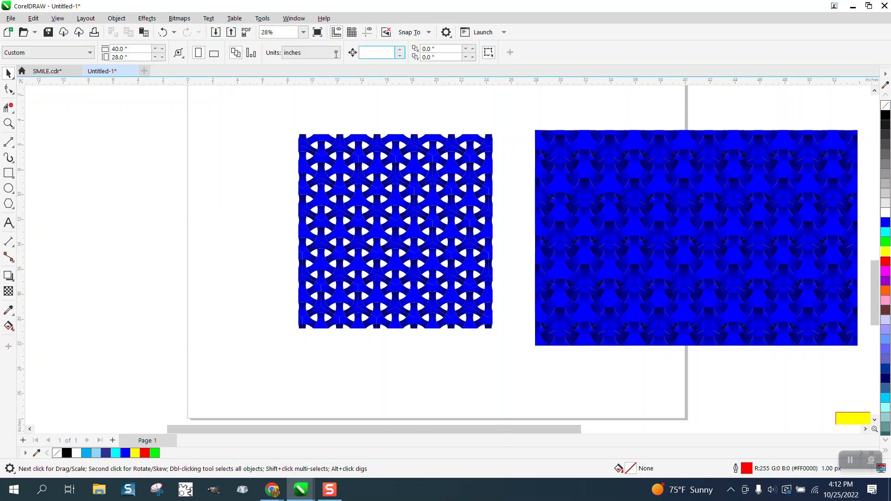
text(.01)
click(388, 149)
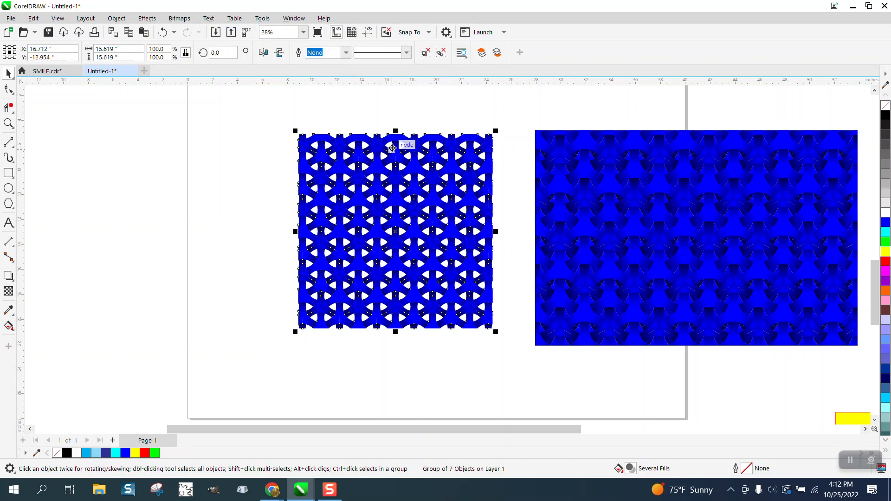
key(Down)
key(Down)
key(Down)
key(Down)
key(Down)
key(Down)
key(Down)
key(Down)
key(Down)
key(Down)
key(Down)
key(Down)
key(Down)
key(Down)
key(Down)
key(Down)
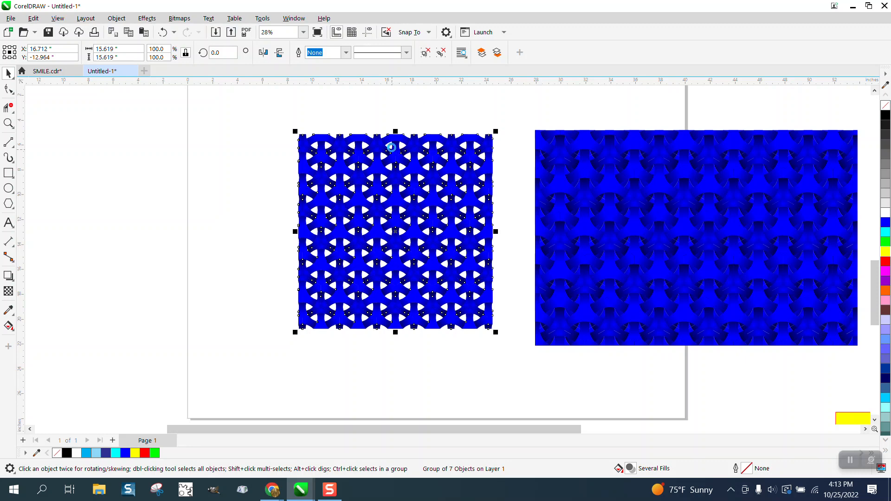
key(Down)
key(Down)
key(Down)
key(Down)
key(Down)
key(Down)
key(Down)
key(Down)
key(Down)
key(Down)
key(Down)
key(Down)
key(Down)
key(Down)
key(Down)
key(Down)
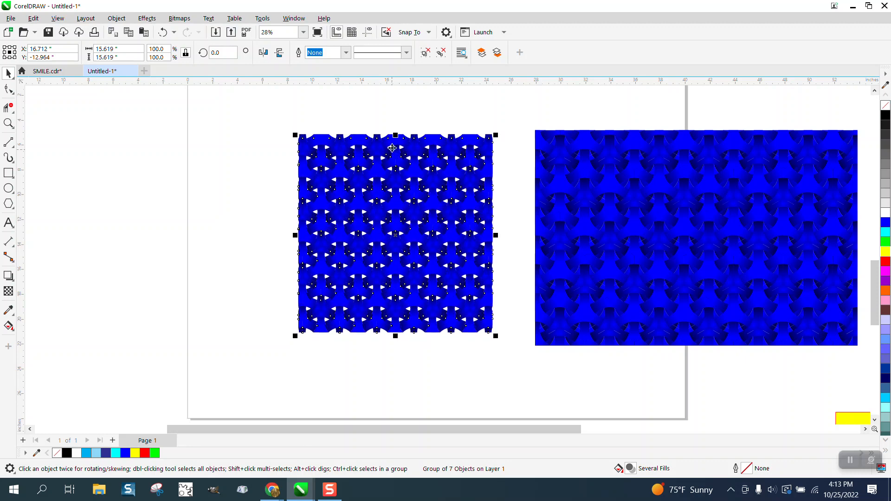
key(Down)
key(Down)
key(Down)
key(Down)
key(Down)
key(Down)
key(Down)
key(Down)
key(Down)
key(Down)
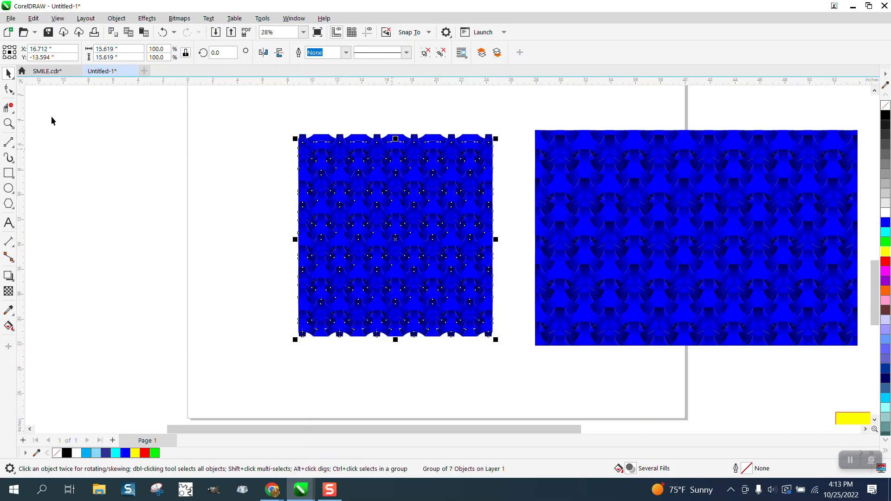
Step: Fine-tune the overlapping copy by nudging it up to Y -13.564 so its arcs line up with the pattern beneath
click(8, 123)
drag(319, 137, 435, 211)
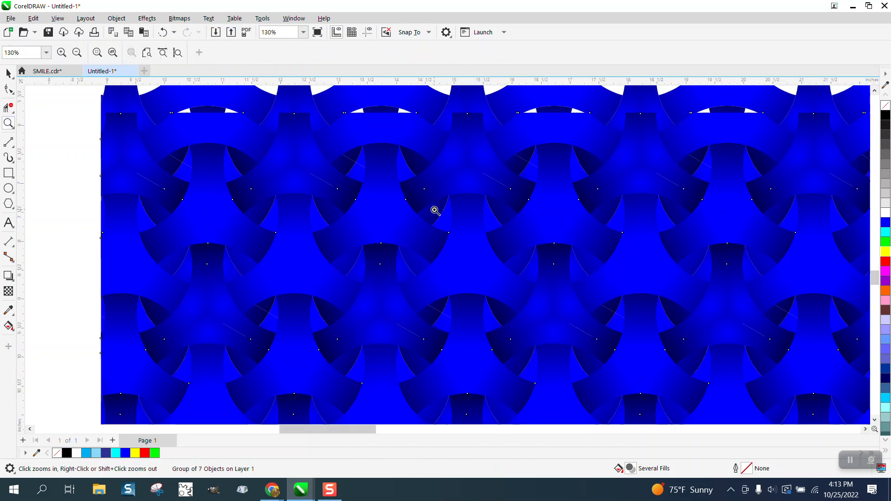
scroll(305, 143, down, 1)
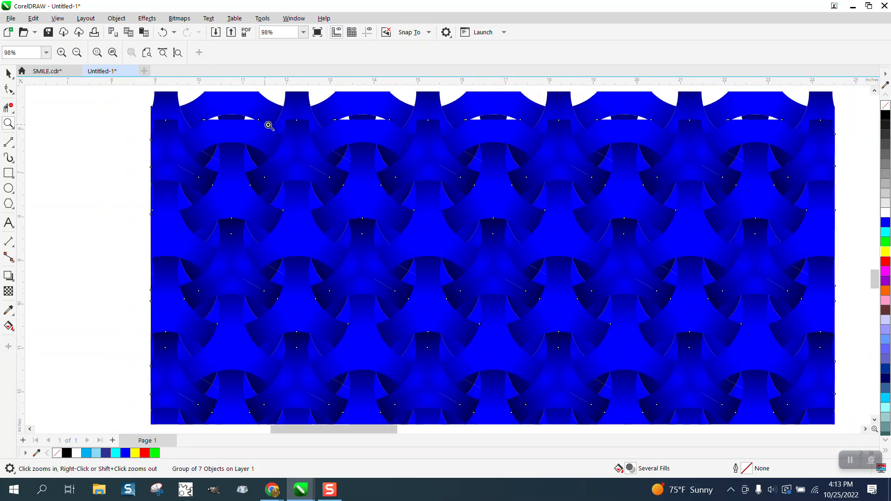
click(8, 73)
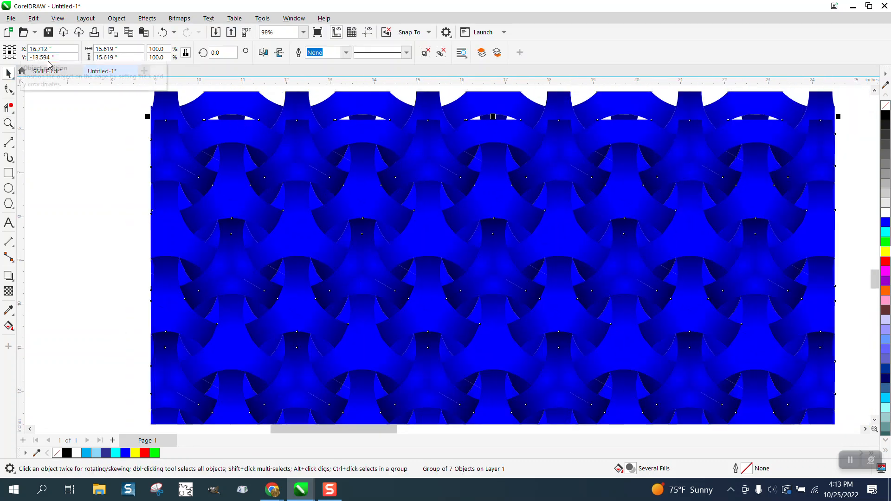
key(Up)
key(Up)
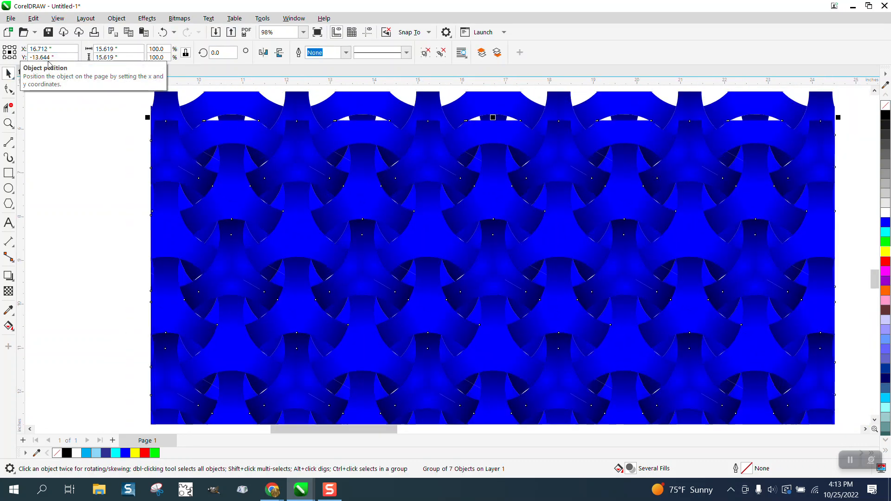
Step: Group the two overlapping pattern layers and center the group on the page
click(128, 163)
scroll(132, 121, down, 2)
scroll(320, 139, down, 2)
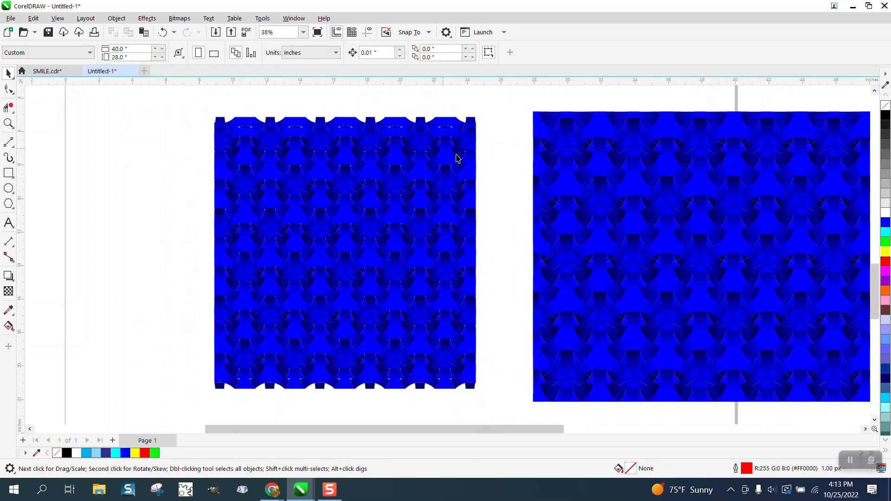
drag(253, 118, 504, 353)
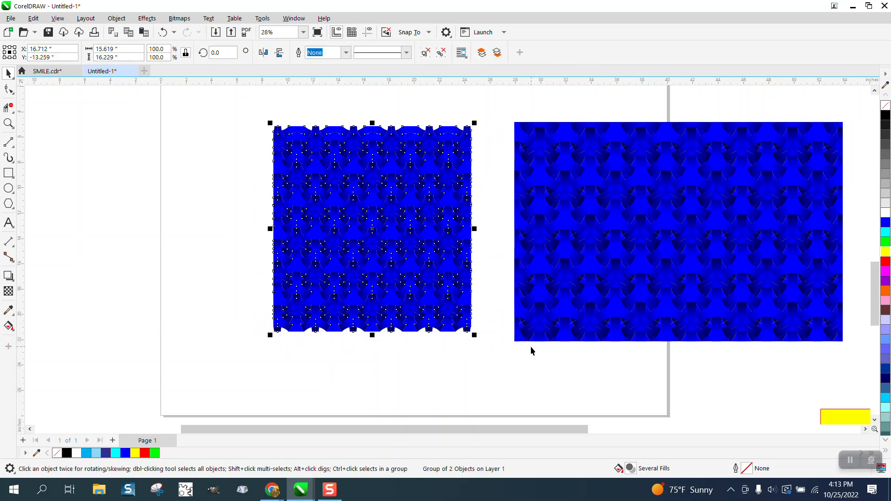
key(p)
Step: Move the reference pattern farther right, and draw a square about 14.3 inches wide over the layered pattern, centered on the page
drag(582, 250, 645, 248)
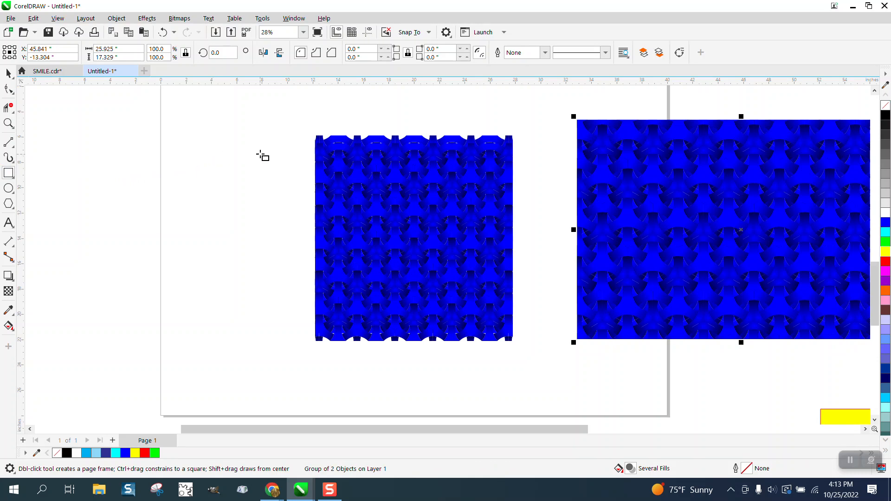
drag(320, 147, 422, 328)
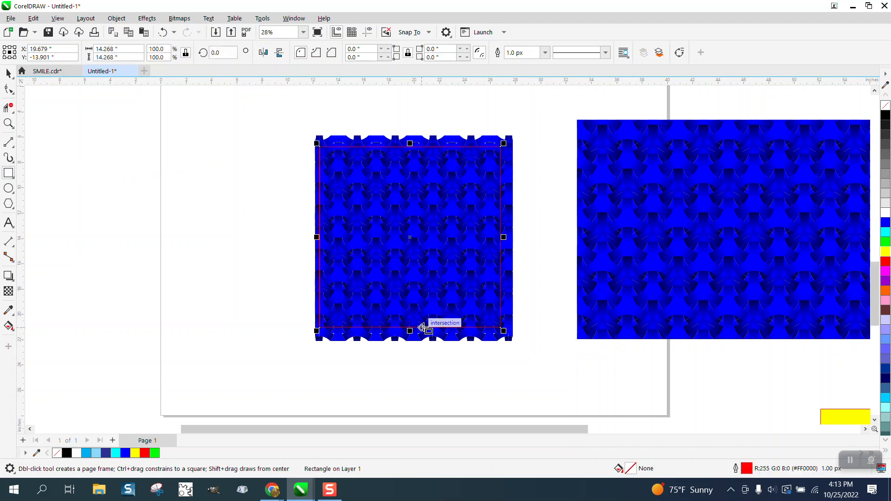
key(p)
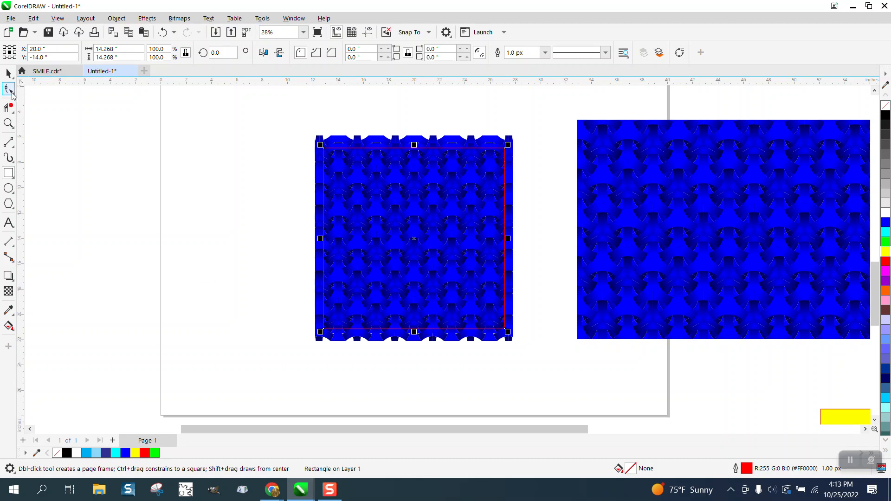
Step: Intersect the square with the layered pattern group, and move the cropped piece and the square to the left of it
key(space)
drag(299, 117, 548, 363)
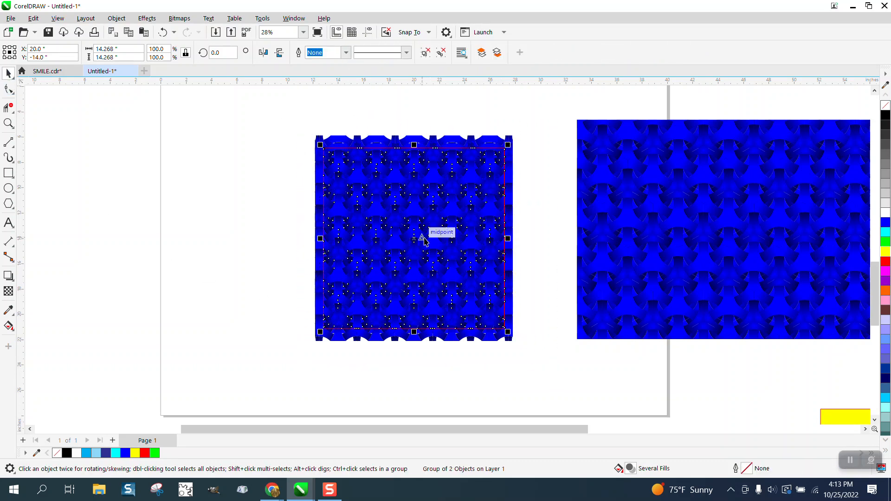
drag(423, 238, 223, 242)
drag(402, 261, 205, 278)
Step: Delete the leftover square and move the cropped weave up beside the uncropped pattern
click(240, 155)
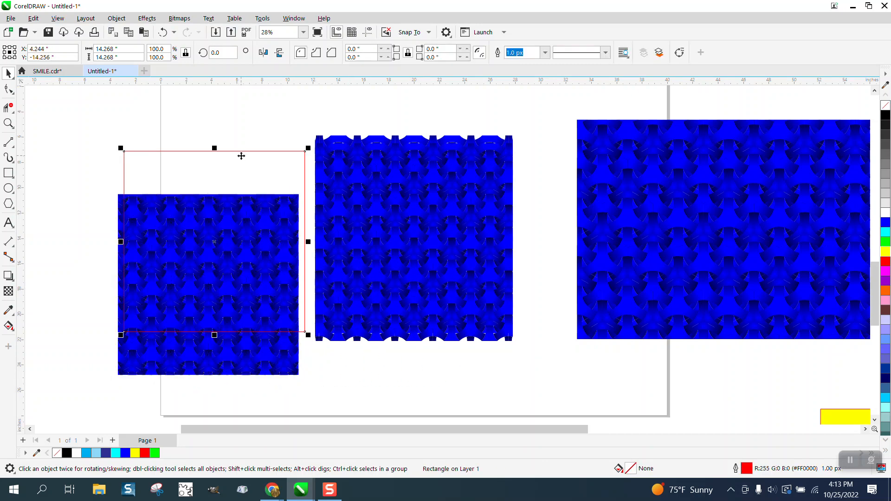
key(Delete)
drag(235, 226, 236, 184)
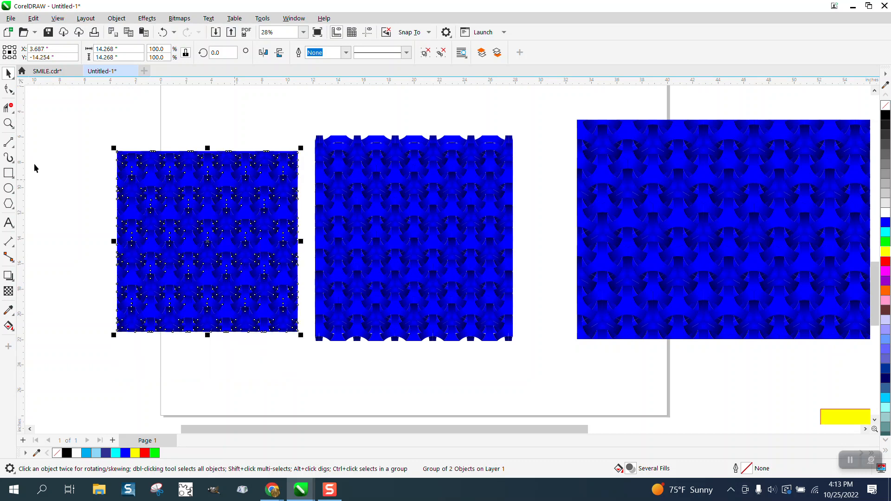
Step: Examine the cropped weave up close, checking the overlapping arcs and its edges against the uncropped pattern
click(9, 142)
click(8, 123)
drag(173, 166, 295, 258)
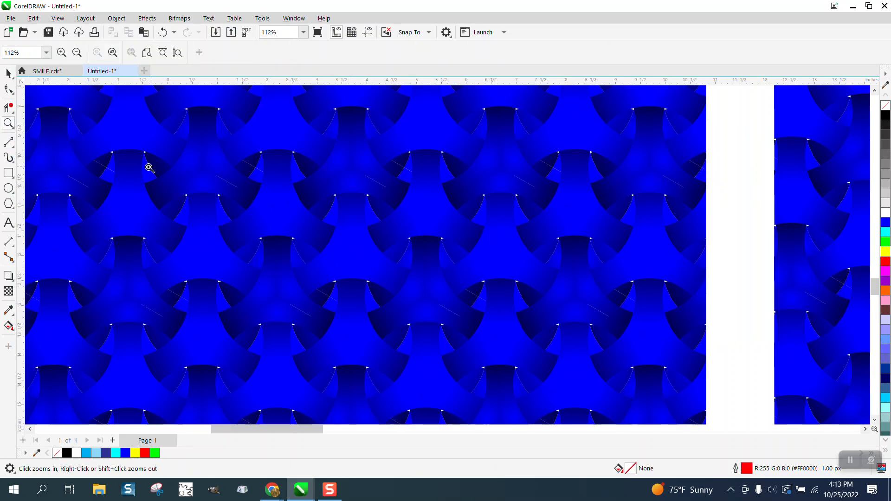
click(8, 73)
scroll(325, 183, down, 1)
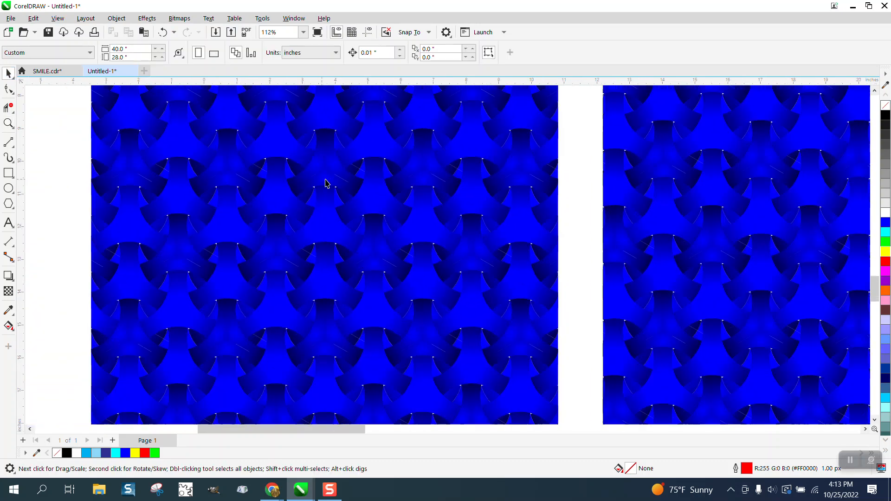
click(340, 184)
scroll(325, 183, down, 3)
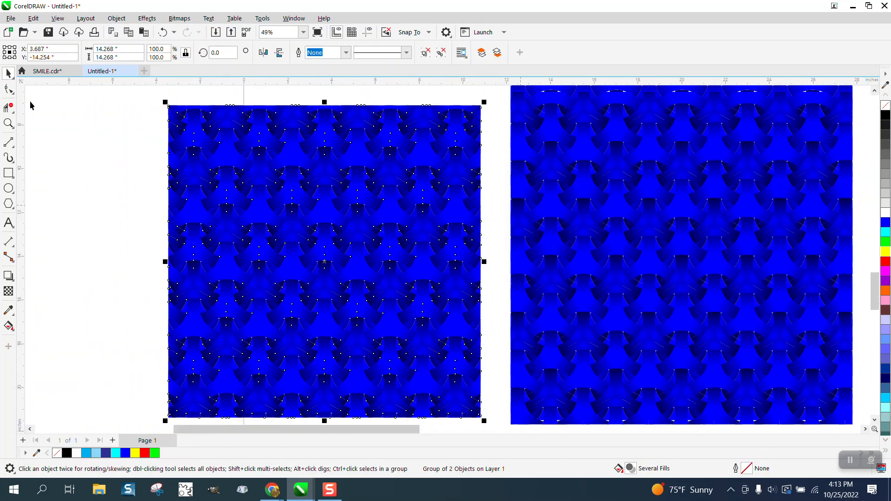
click(496, 186)
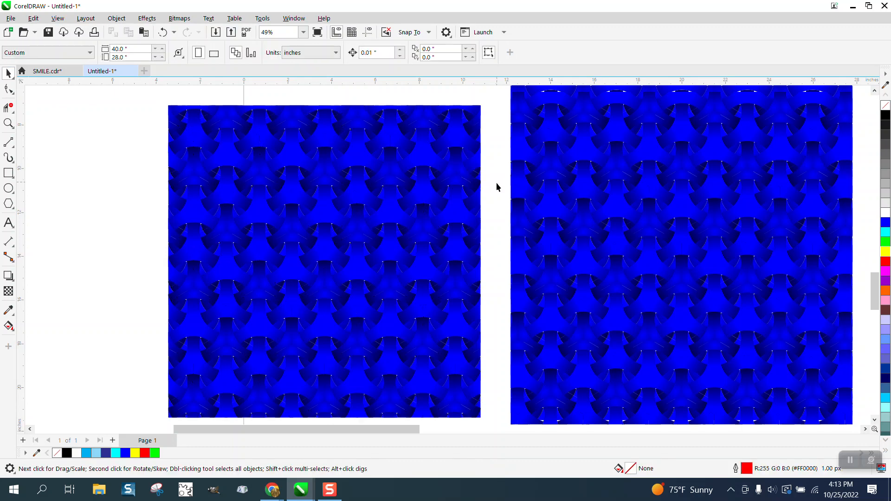
Step: Ungroup the uncropped layered pattern once, and check that one of its overlapping copies can be selected separately
click(523, 121)
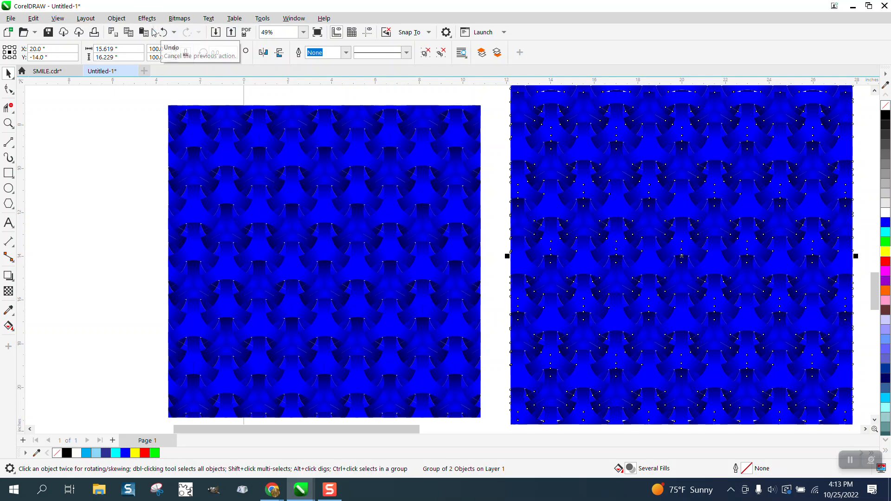
click(128, 21)
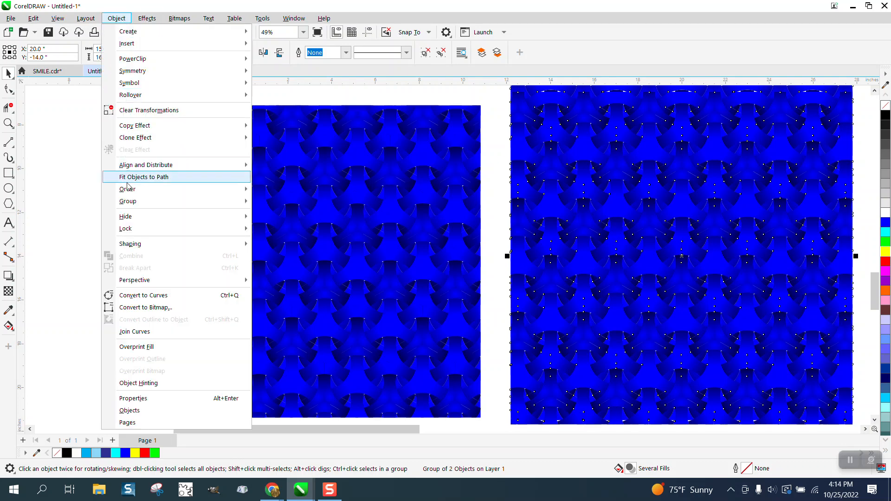
mouse_move(132, 201)
click(280, 215)
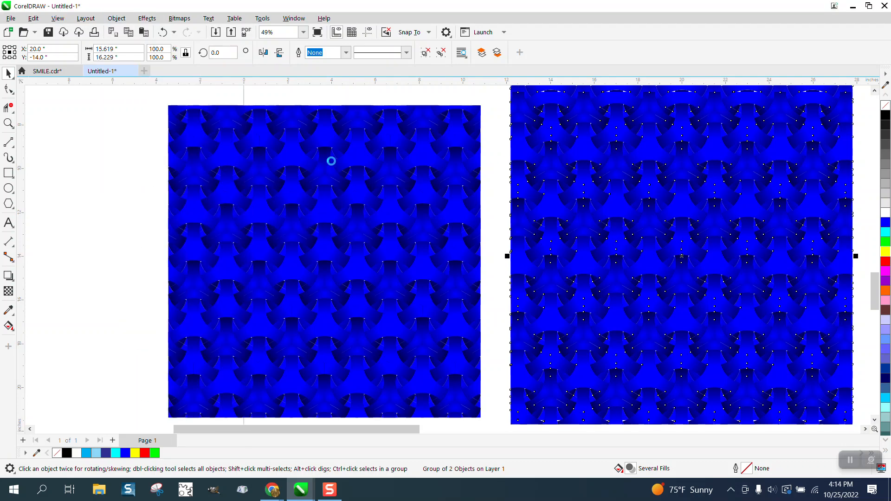
click(479, 93)
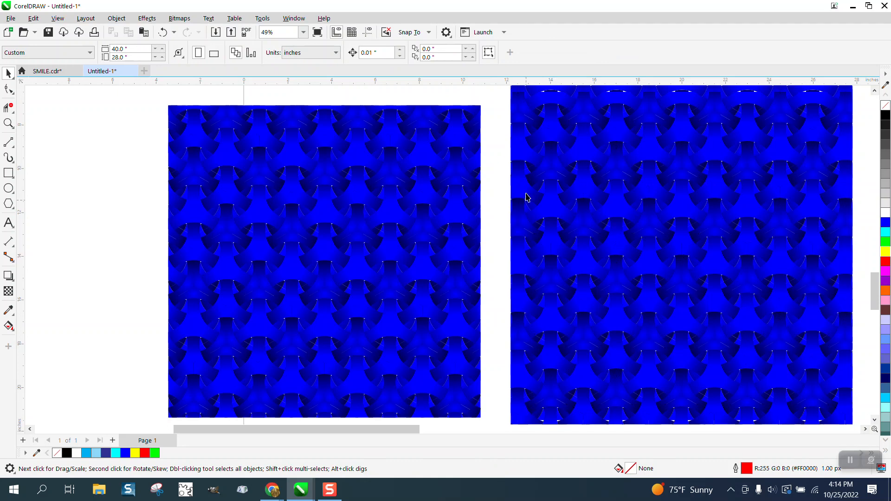
click(531, 92)
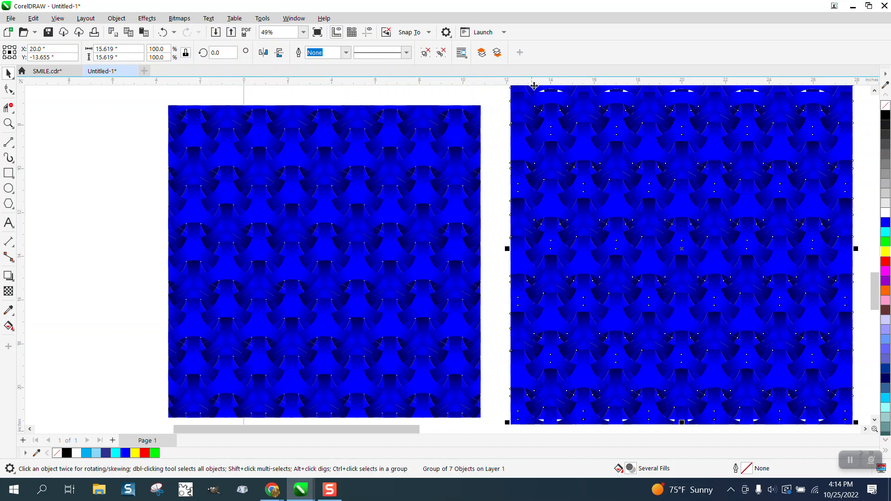
click(498, 105)
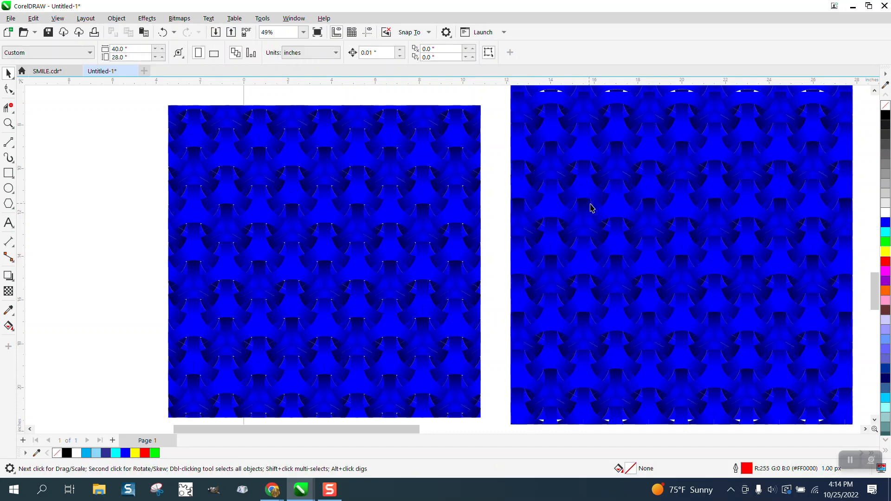
Step: Examine the overlapping arcs of the uncropped pattern up close, and compare them with the cropped weave and the wide reference pattern
click(8, 123)
drag(520, 154, 685, 241)
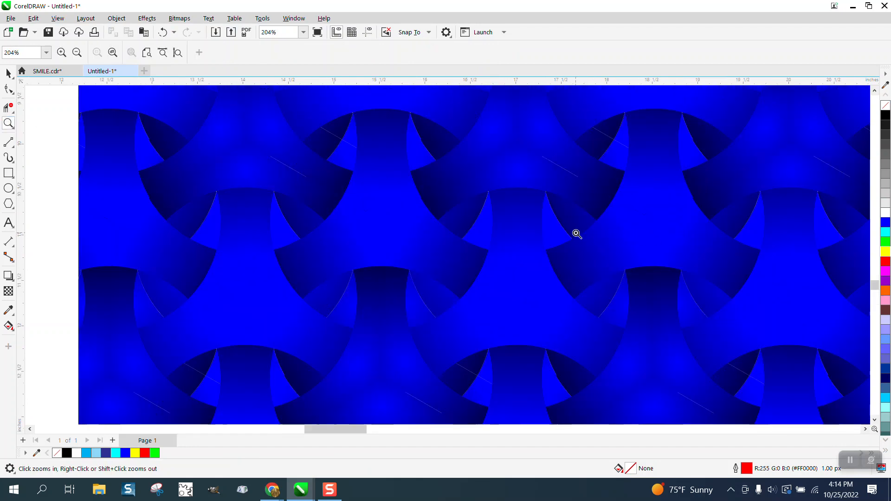
right_click(515, 171)
right_click(550, 182)
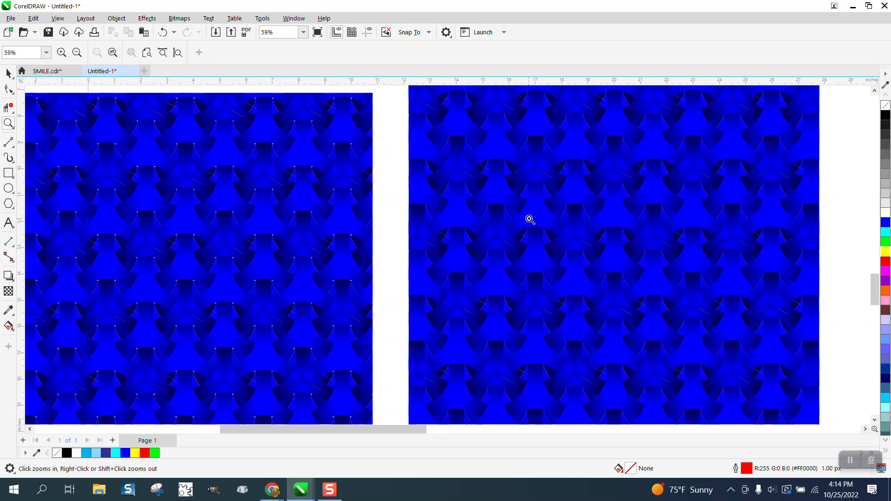
scroll(541, 214, down, 1)
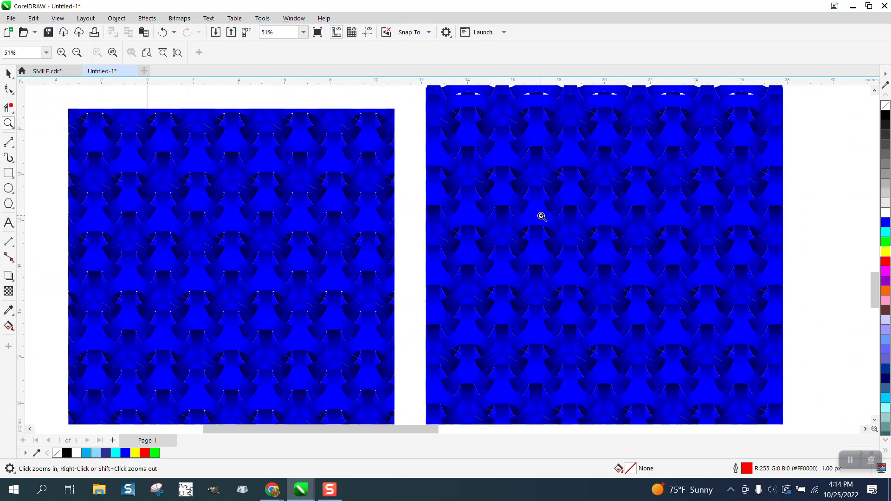
scroll(541, 217, down, 2)
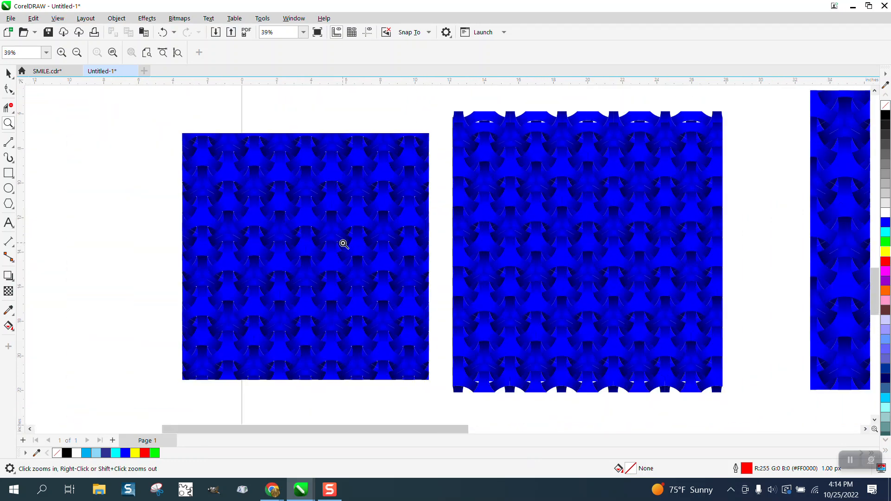
scroll(328, 239, down, 4)
drag(646, 179, 796, 253)
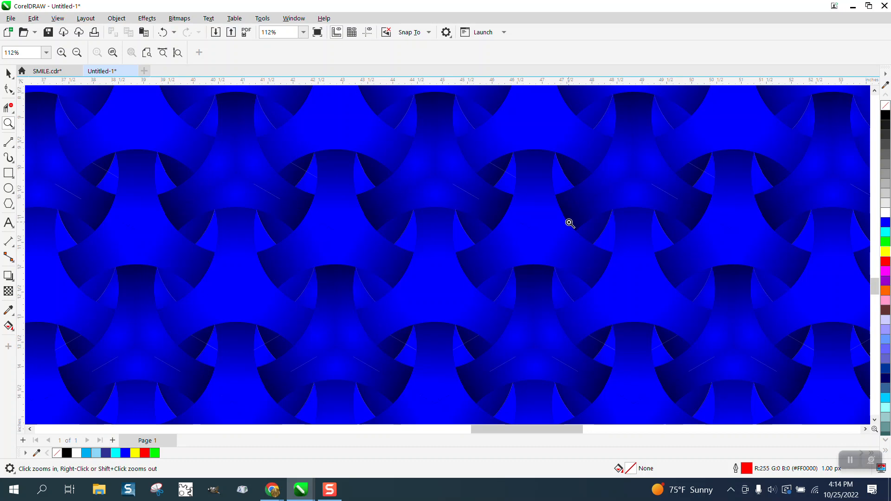
scroll(569, 223, down, 5)
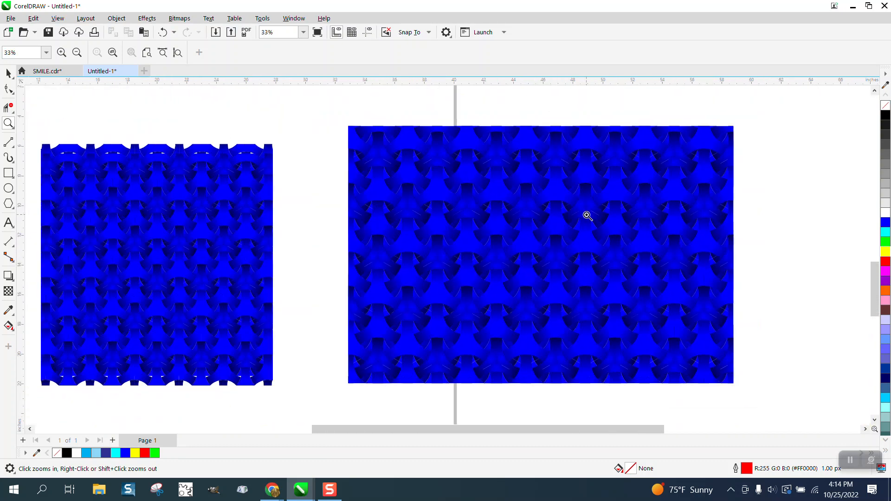